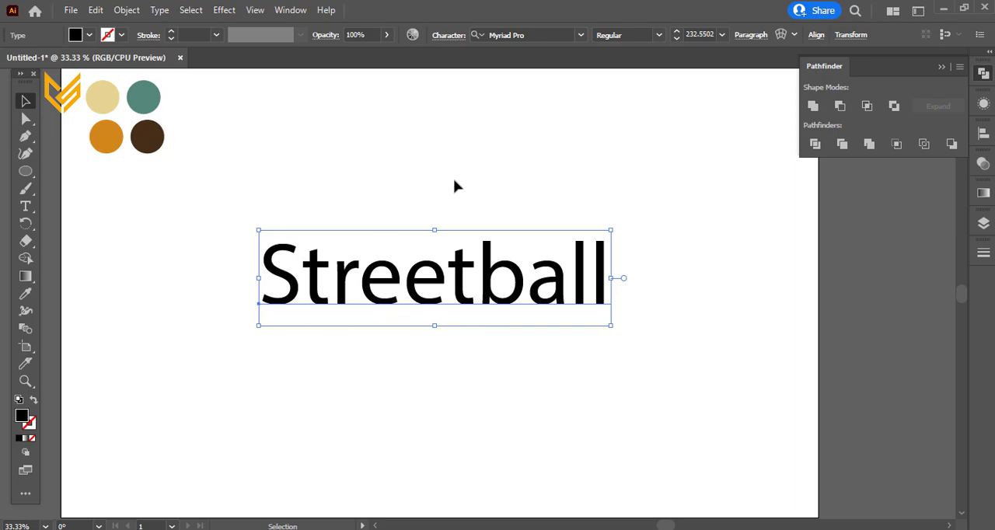
# Step: Set the "Streetball" text in the Streetball Demo font and enlarge it to a font size of about 322
pyautogui.click(545, 35)
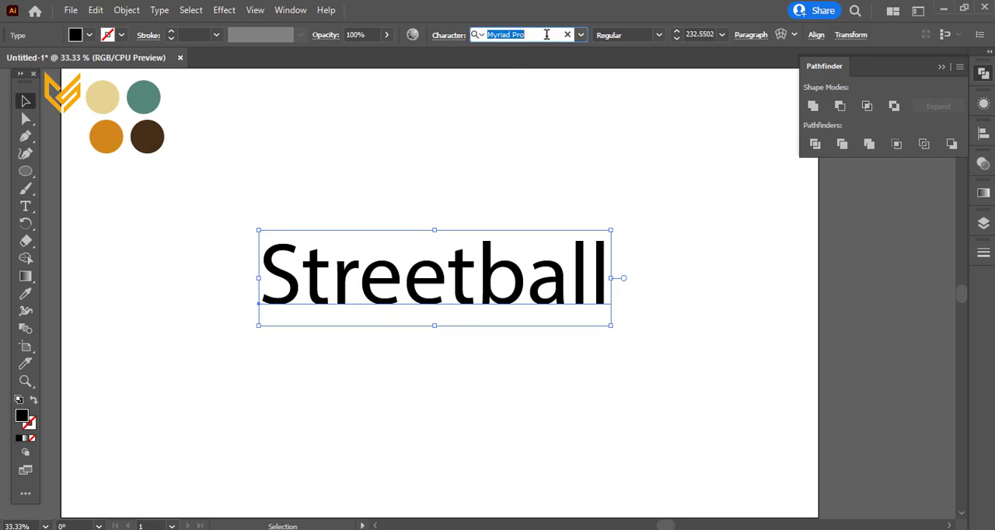
pyautogui.write('st')
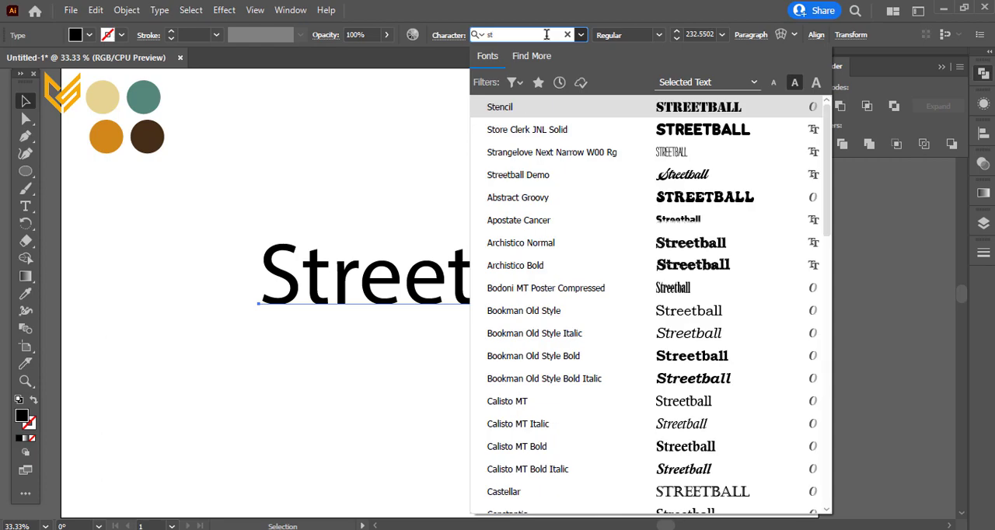
pyautogui.click(652, 174)
pyautogui.moveTo(422, 339); pyautogui.dragTo(432, 360)
pyautogui.click(427, 426)
pyautogui.click(430, 326)
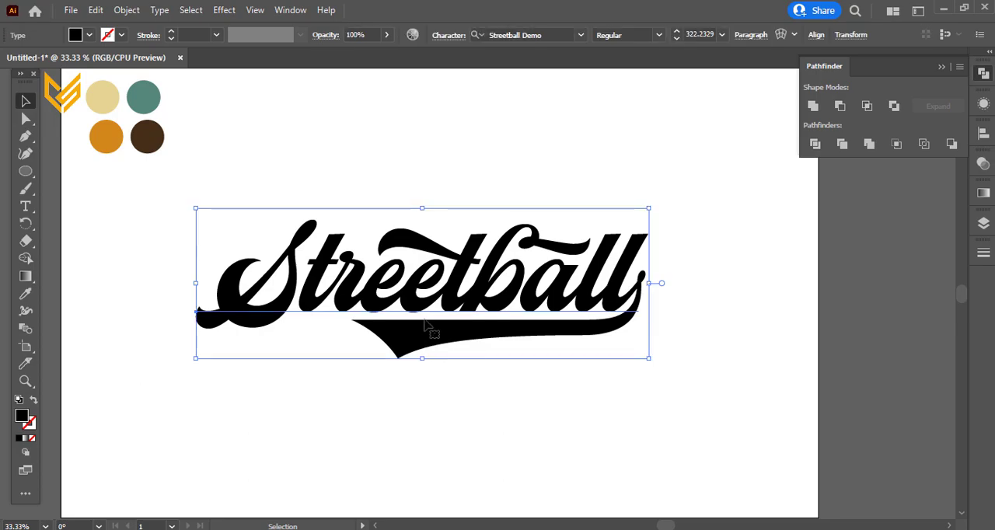
# Step: Add a new fill to the text and colour it with the orange sampled from the palette circle
pyautogui.click(984, 105)
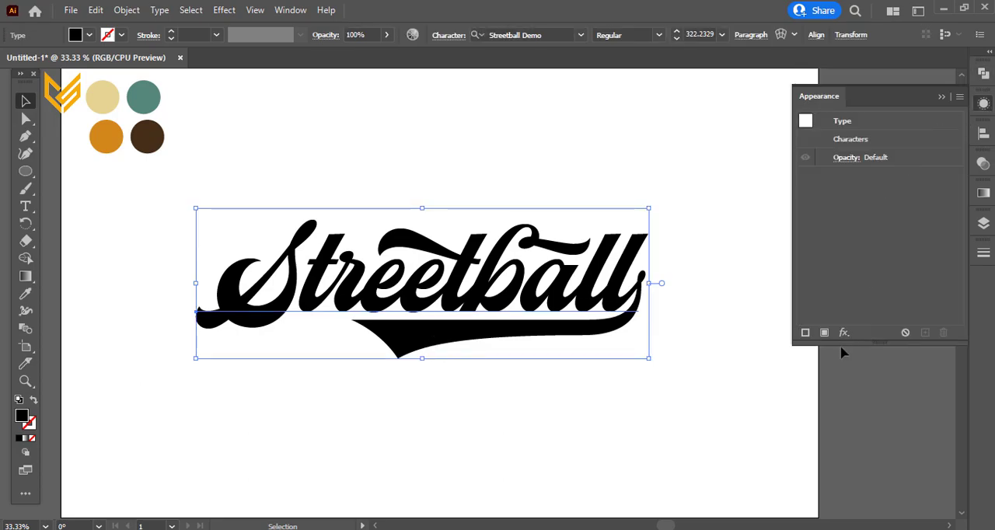
pyautogui.click(823, 333)
pyautogui.click(25, 294)
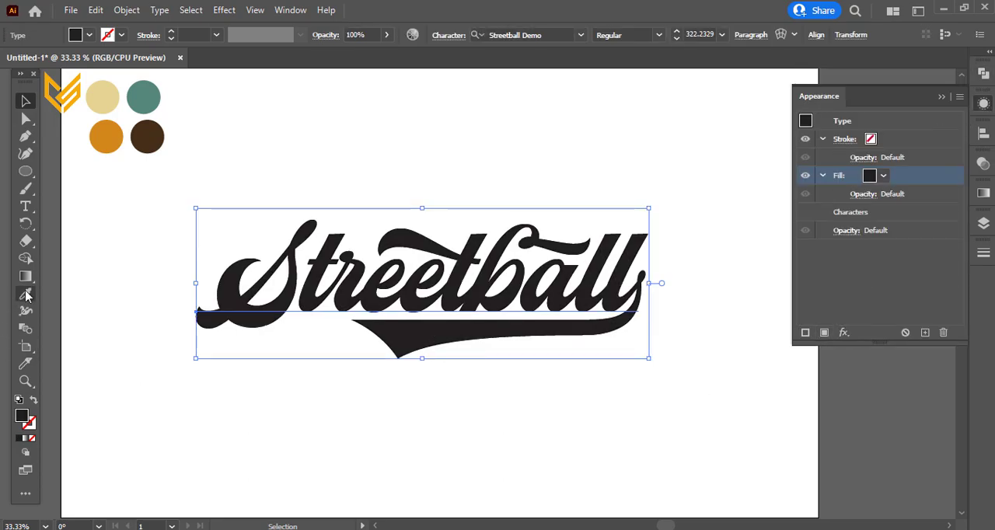
pyautogui.click(108, 134)
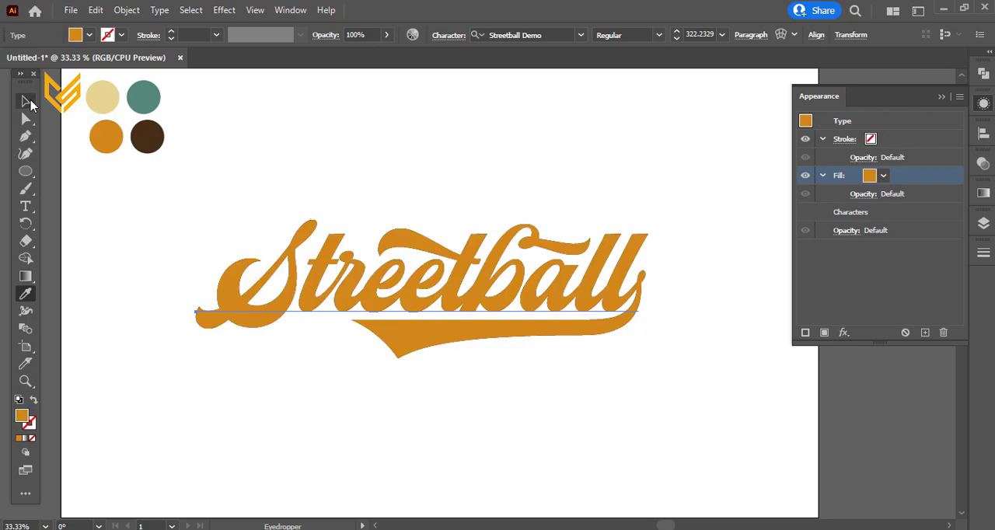
pyautogui.click(27, 101)
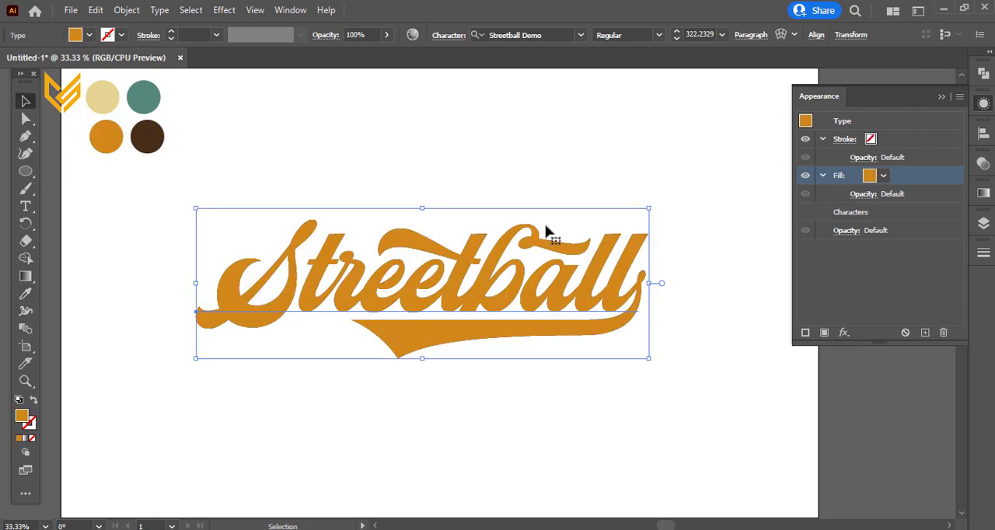
# Step: Swap the fill and stroke of the dark brown palette circle
pyautogui.click(885, 143)
pyautogui.click(136, 146)
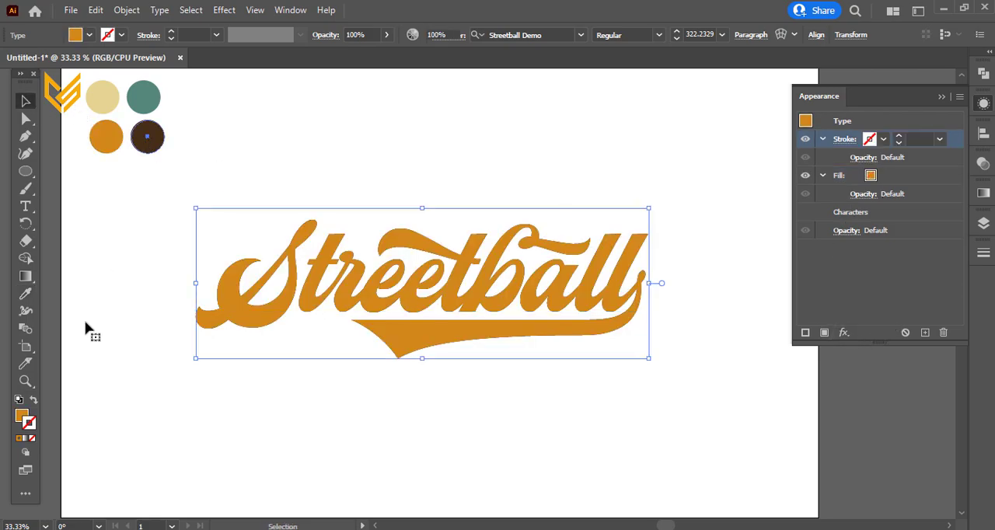
pyautogui.click(33, 400)
# Step: Try to give the text a brown stroke by sampling the outlined palette circle with the Eyedropper
pyautogui.click(417, 340)
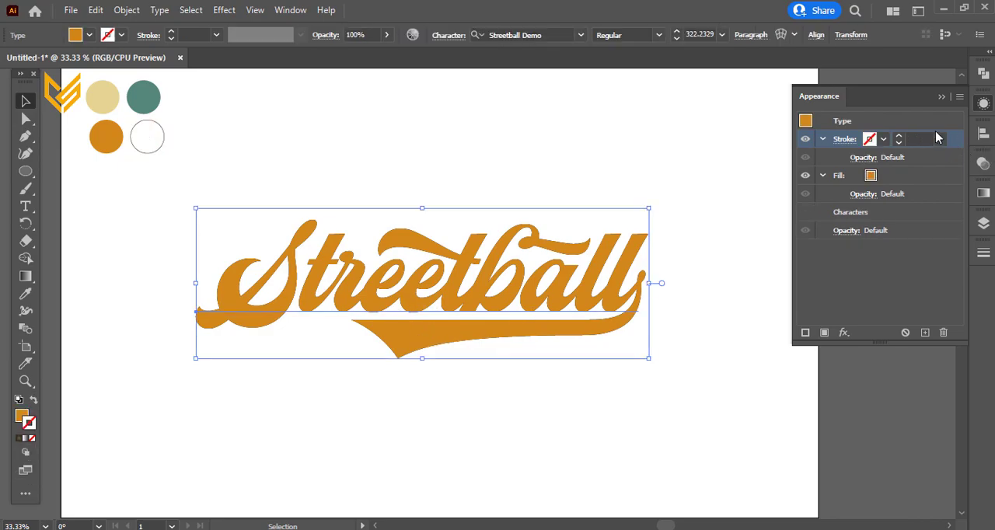
pyautogui.click(25, 294)
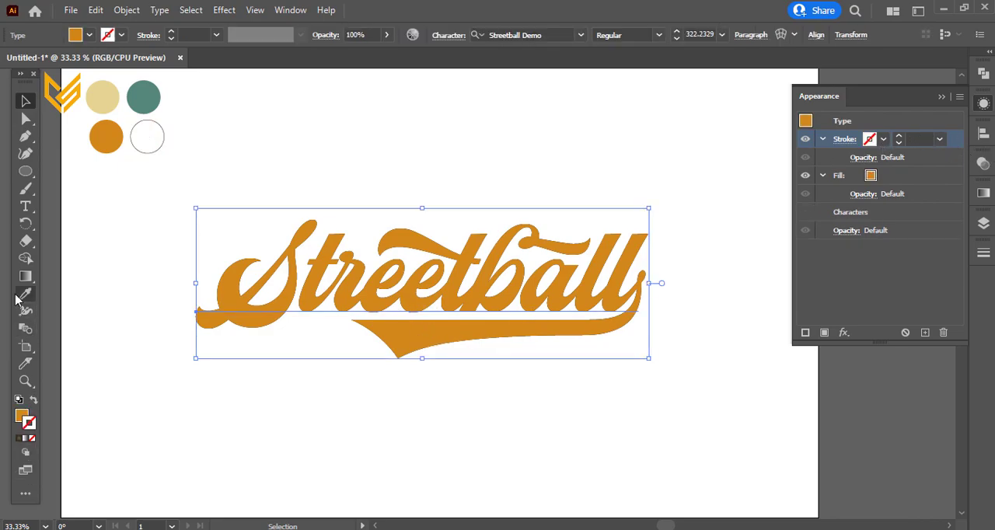
pyautogui.click(143, 148)
pyautogui.click(81, 139)
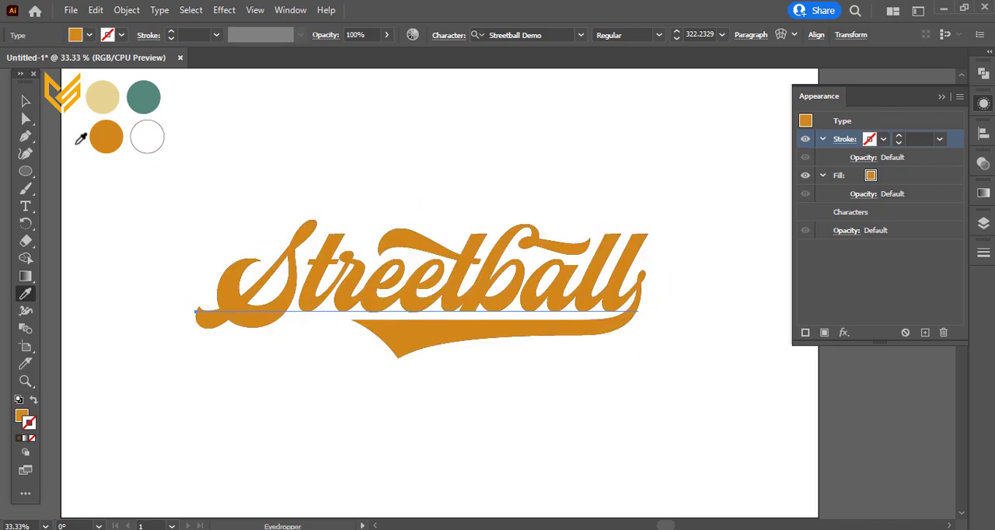
pyautogui.click(152, 142)
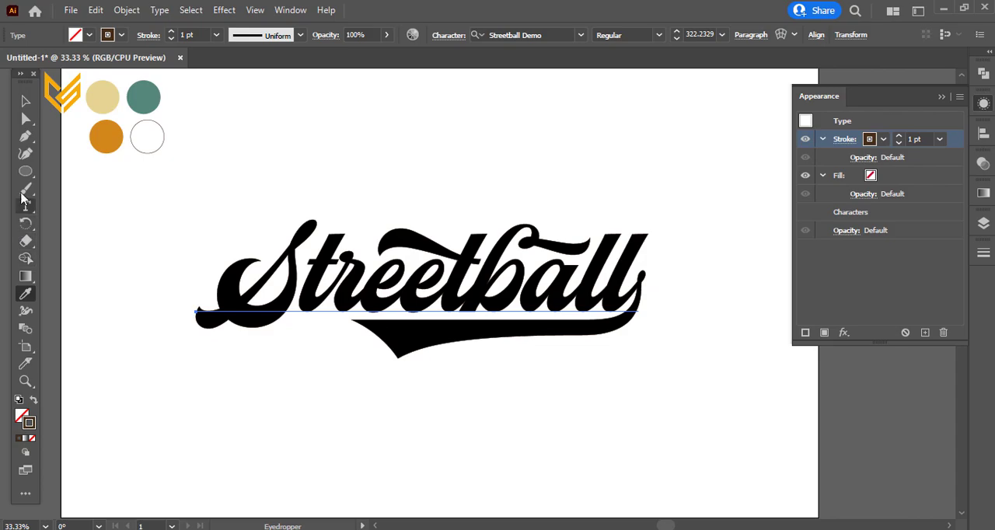
pyautogui.click(26, 101)
# Step: Recolour the text's fill by sampling the orange palette circle
pyautogui.click(891, 175)
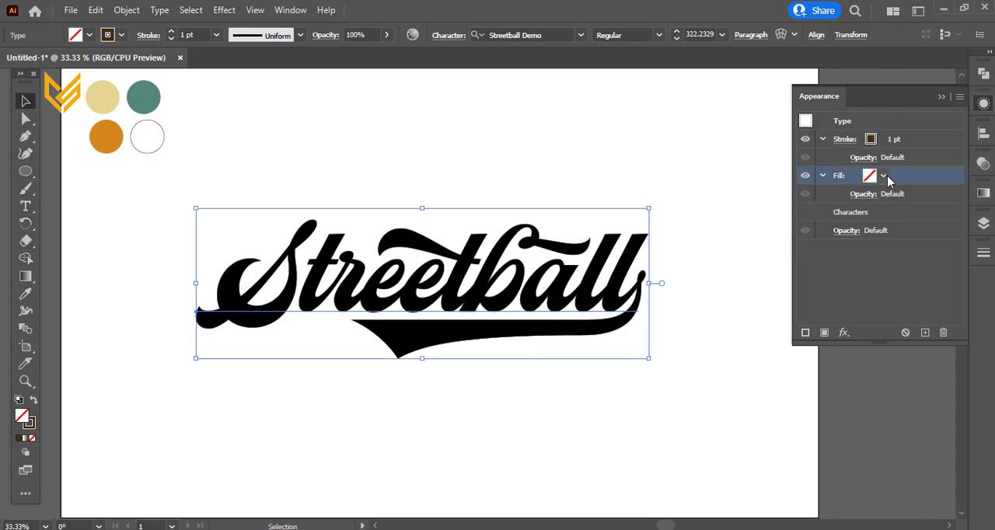
pyautogui.press('i')
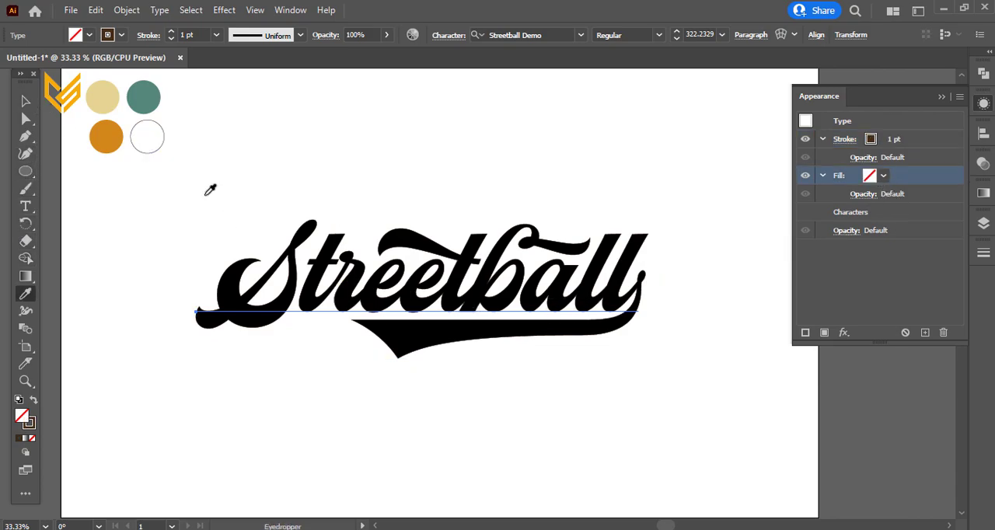
pyautogui.click(115, 136)
pyautogui.click(25, 101)
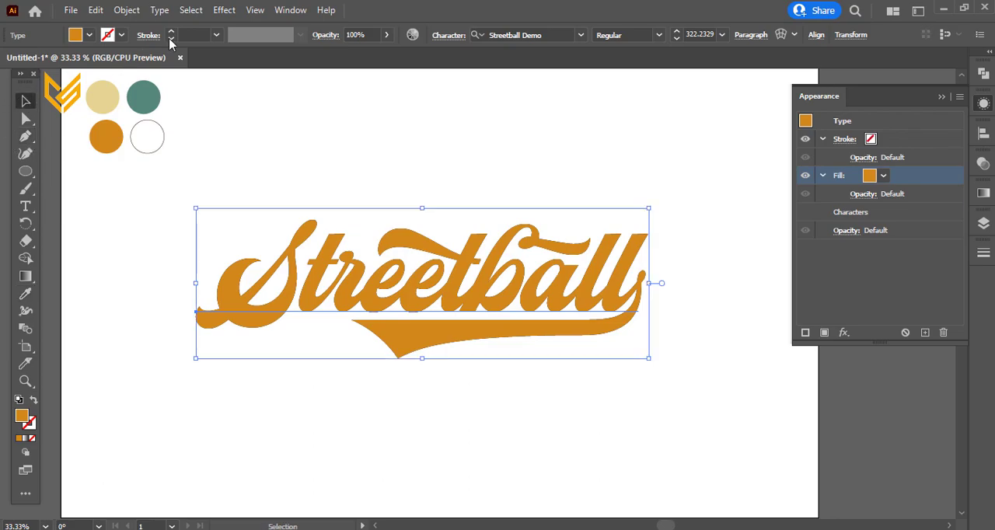
# Step: Give the text a dark brown stroke with a weight of 9 pt
pyautogui.click(172, 37)
pyautogui.click(122, 36)
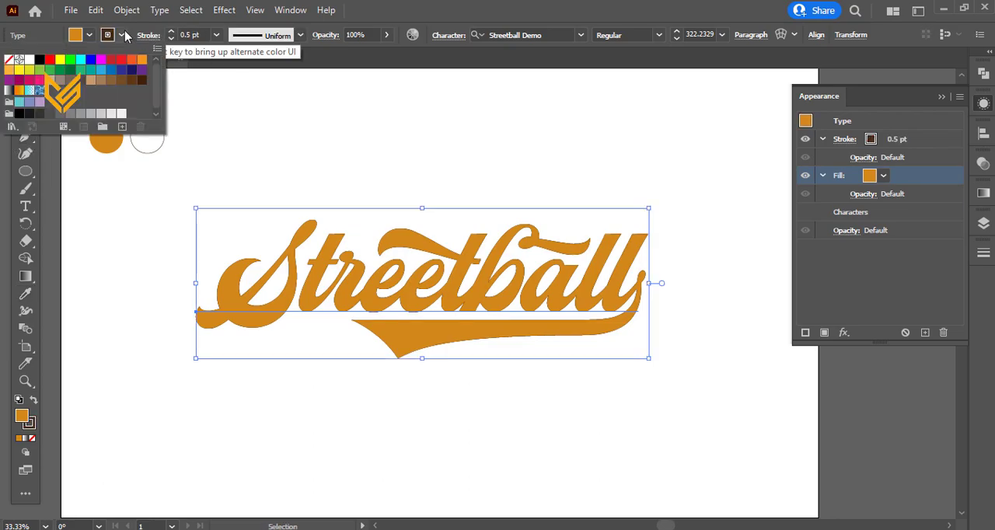
pyautogui.click(142, 80)
pyautogui.click(172, 32)
pyautogui.click(172, 32)
pyautogui.click(171, 32)
pyautogui.click(172, 31)
pyautogui.click(172, 32)
pyautogui.click(172, 33)
pyautogui.click(172, 33)
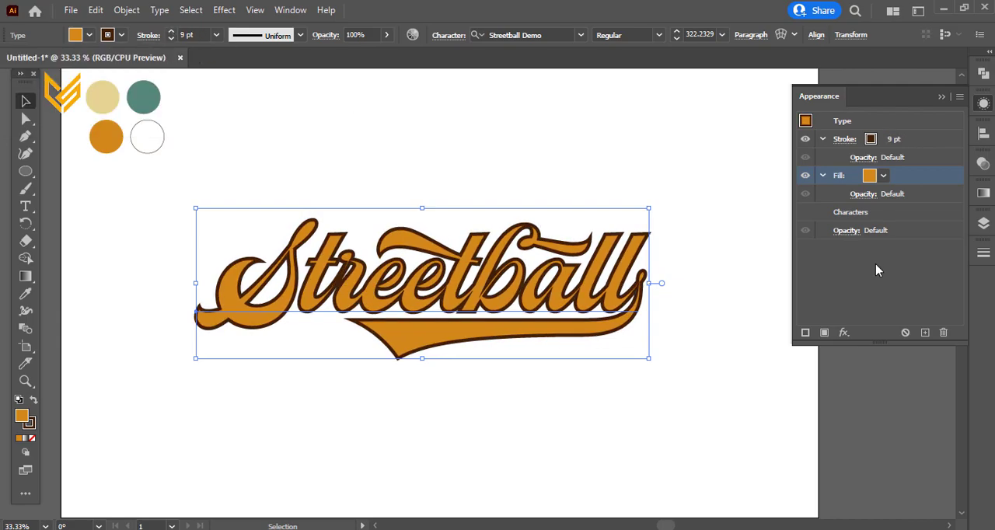
# Step: Reorder the text's appearance so the brown stroke lies below the fill, and set its weight to 10 pt
pyautogui.moveTo(911, 180)
pyautogui.mouseDown()
pyautogui.moveTo(901, 139)
pyautogui.moveTo(905, 148)
pyautogui.mouseUp()
pyautogui.click(917, 182)
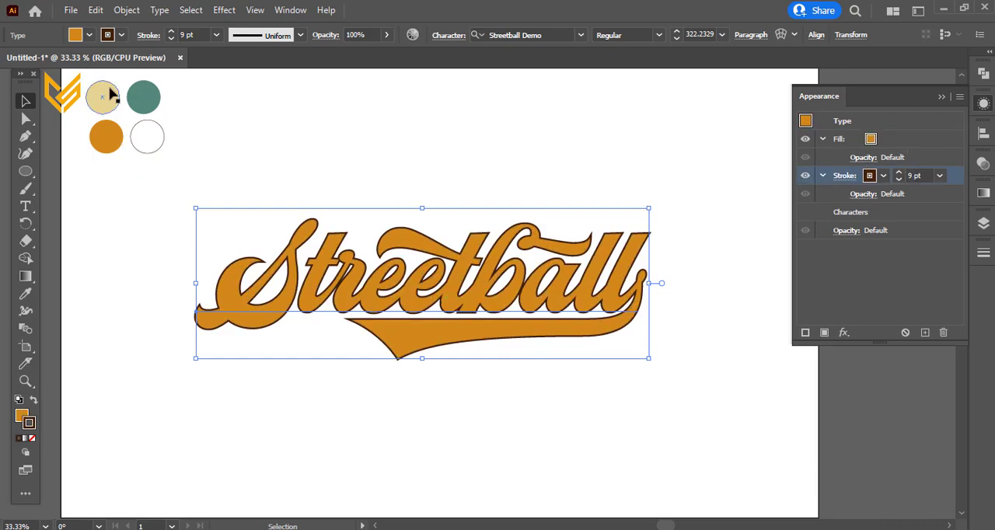
pyautogui.click(171, 32)
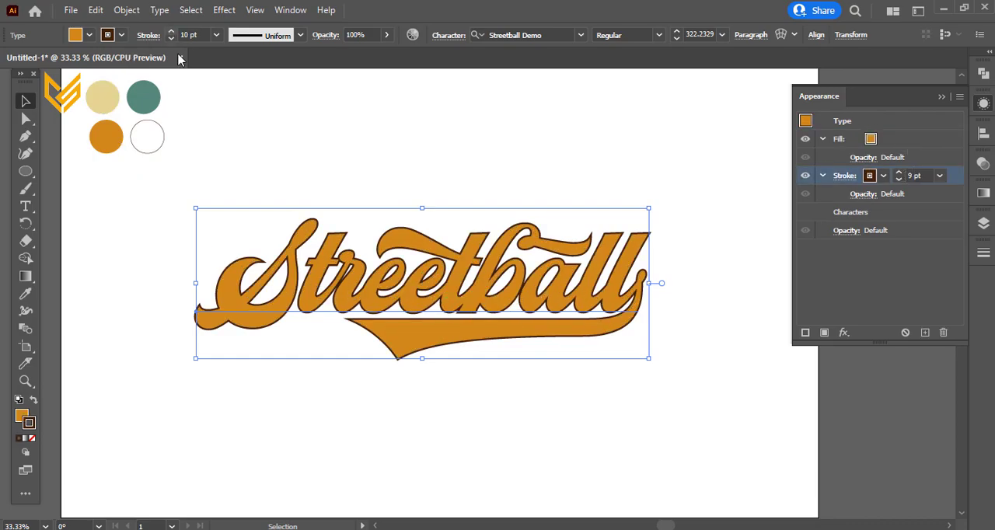
# Step: Apply a Transform effect to the brown stroke with a 2 px horizontal move, a 2 px vertical move and 10 copies
pyautogui.click(844, 333)
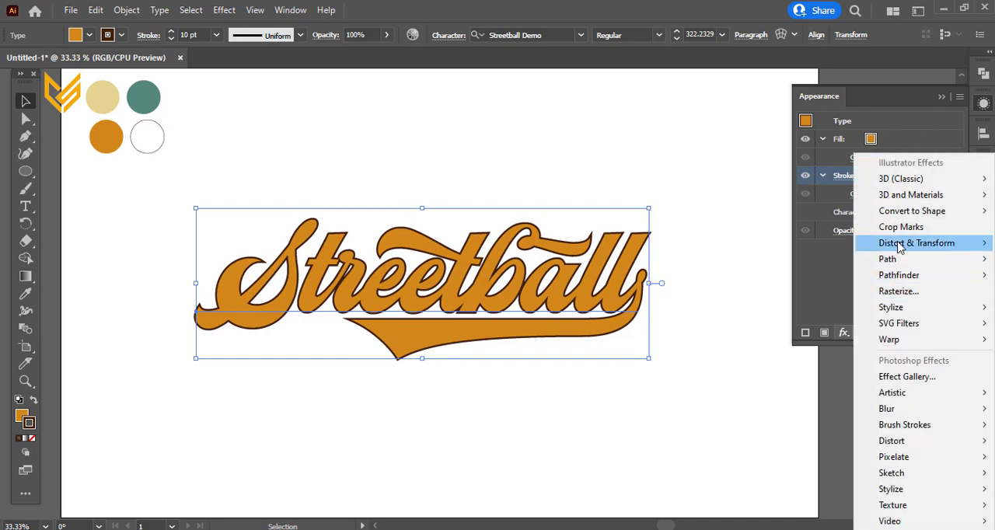
pyautogui.moveTo(899, 244)
pyautogui.click(815, 294)
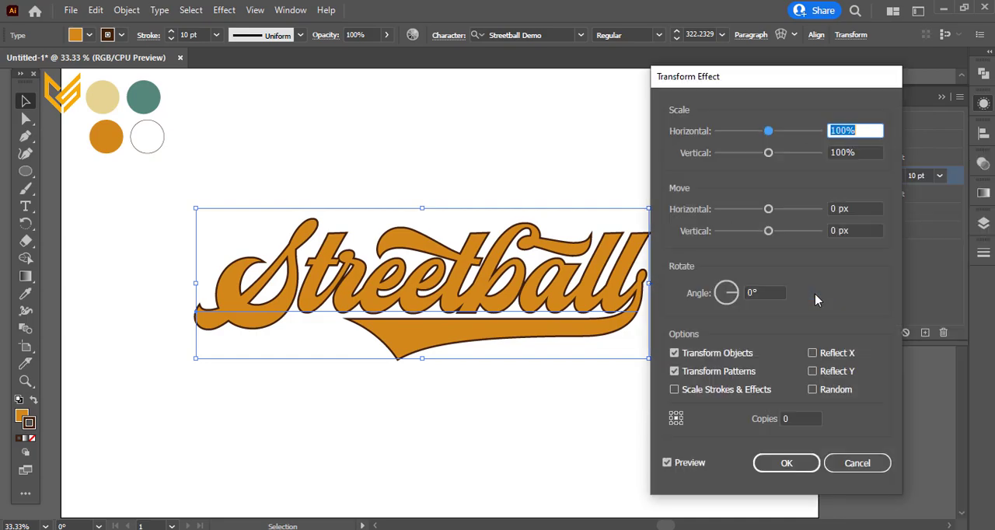
pyautogui.click(865, 205)
pyautogui.write('2')
pyautogui.press('Tab')
pyautogui.write('2')
pyautogui.moveTo(791, 416); pyautogui.dragTo(777, 420)
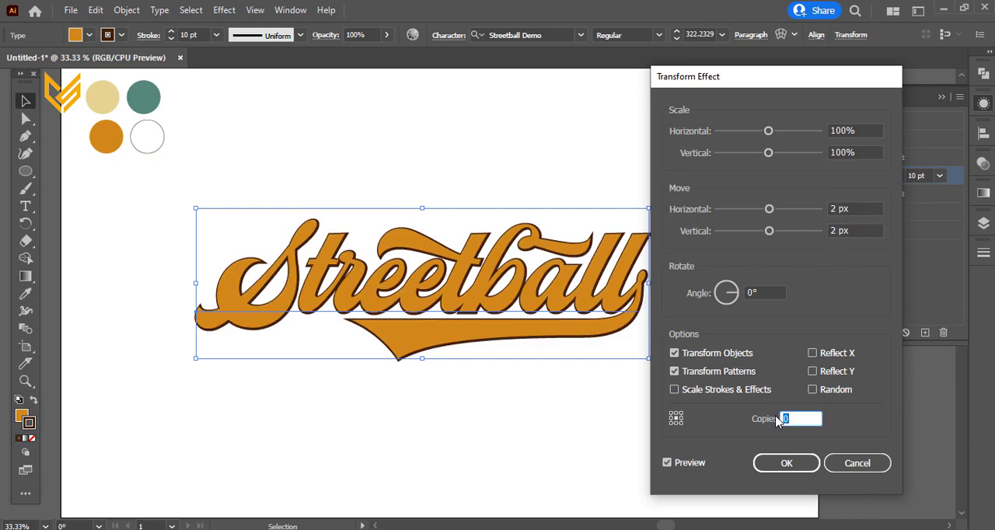
pyautogui.write('10')
pyautogui.click(698, 463)
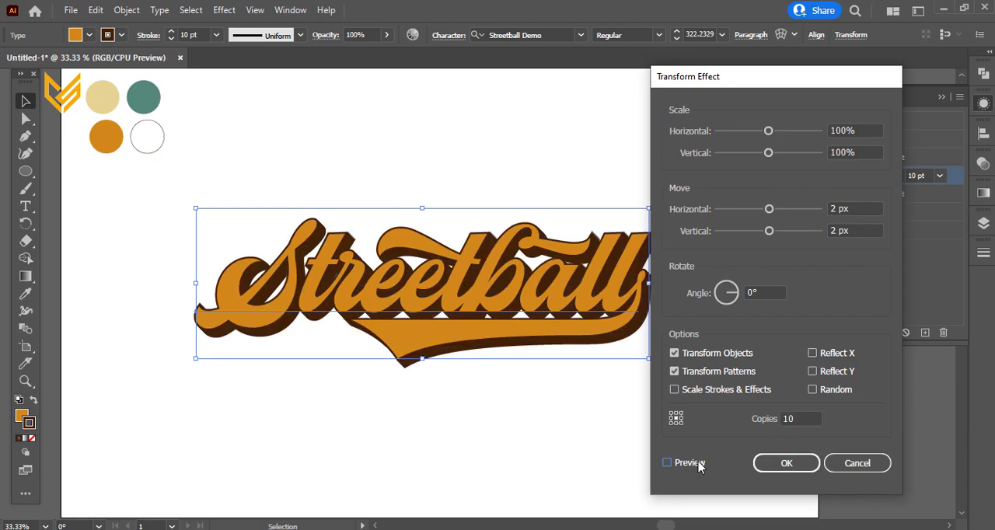
pyautogui.click(786, 463)
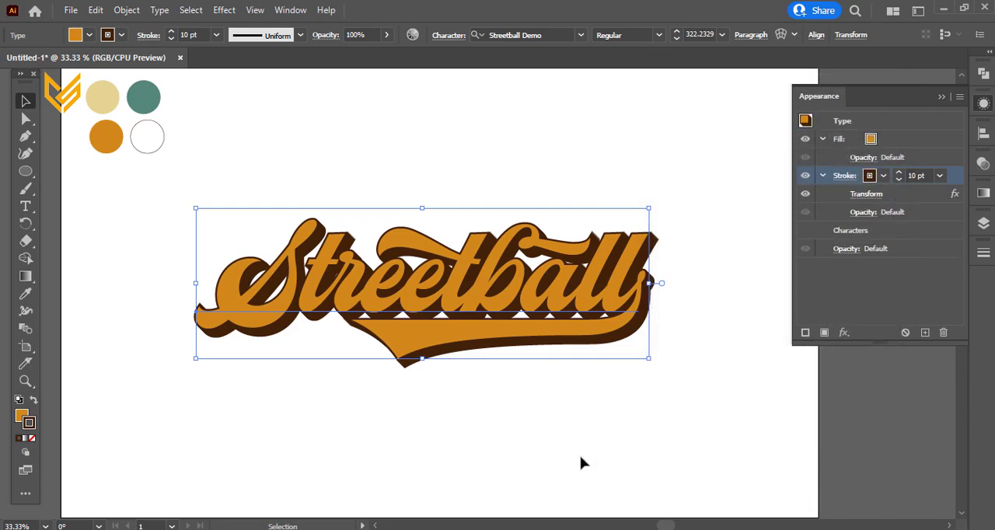
# Step: Reselect the lettering and paste a copy in place in front of it
pyautogui.click(537, 430)
pyautogui.click(502, 349)
pyautogui.hotkey('ctrl', 'f')
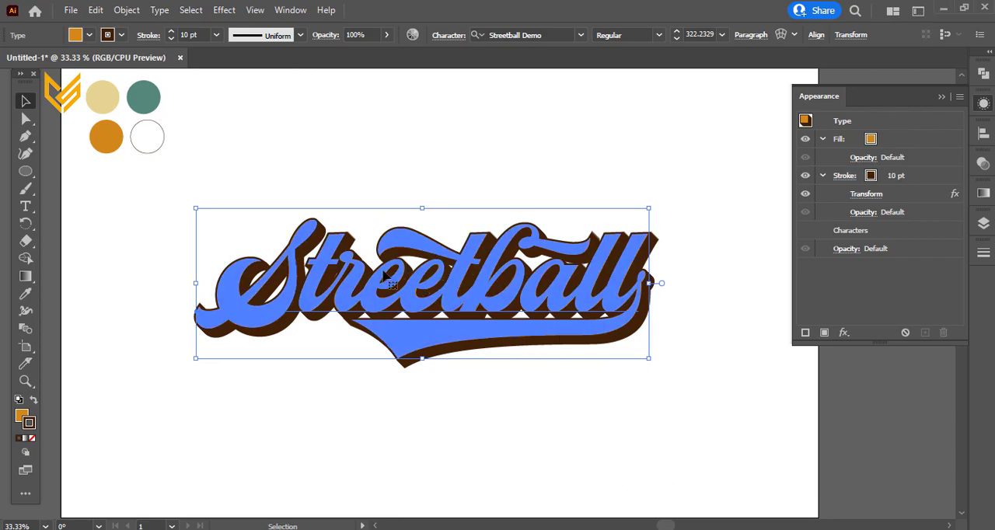
# Step: Add another stroke above the fill, coloured very light grey with a weight of 2 pt
pyautogui.click(805, 332)
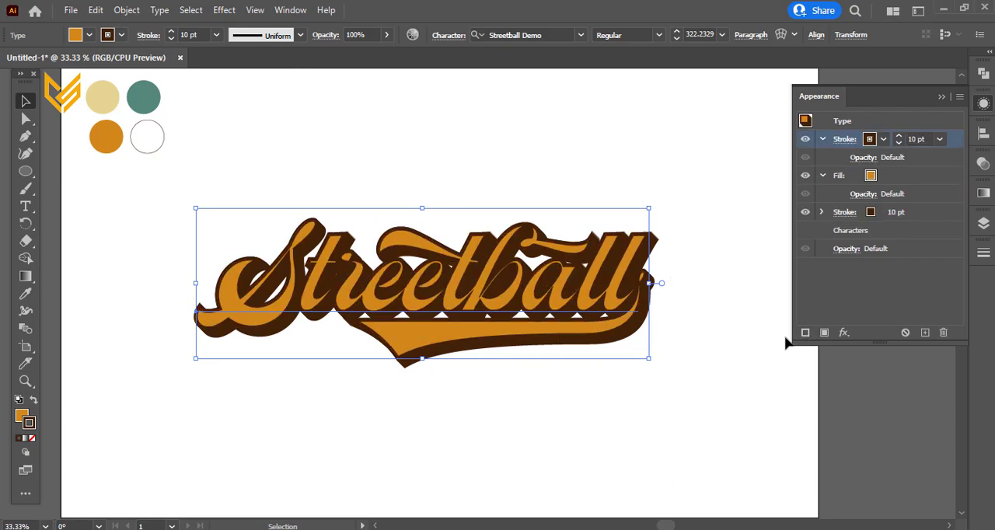
pyautogui.click(883, 140)
pyautogui.click(845, 217)
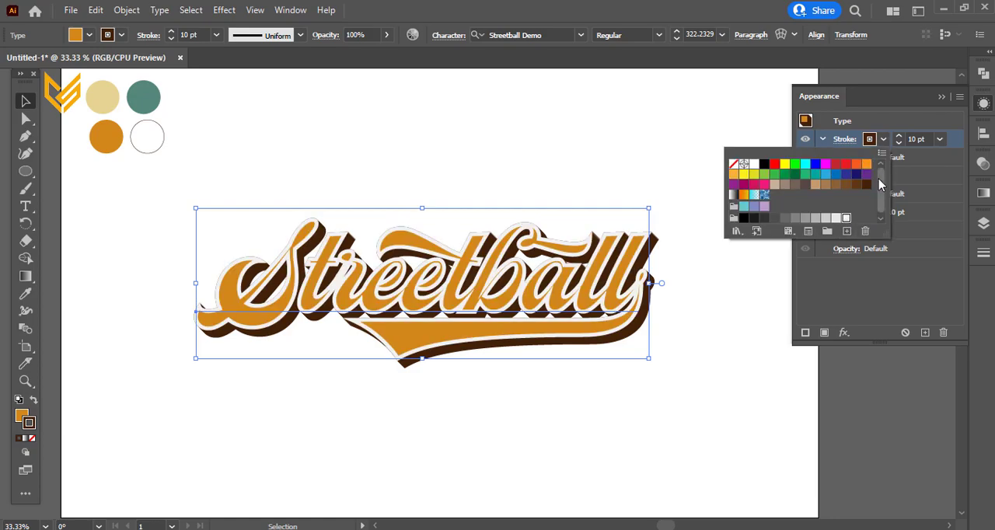
pyautogui.click(898, 144)
pyautogui.click(898, 144)
pyautogui.click(899, 143)
pyautogui.click(898, 144)
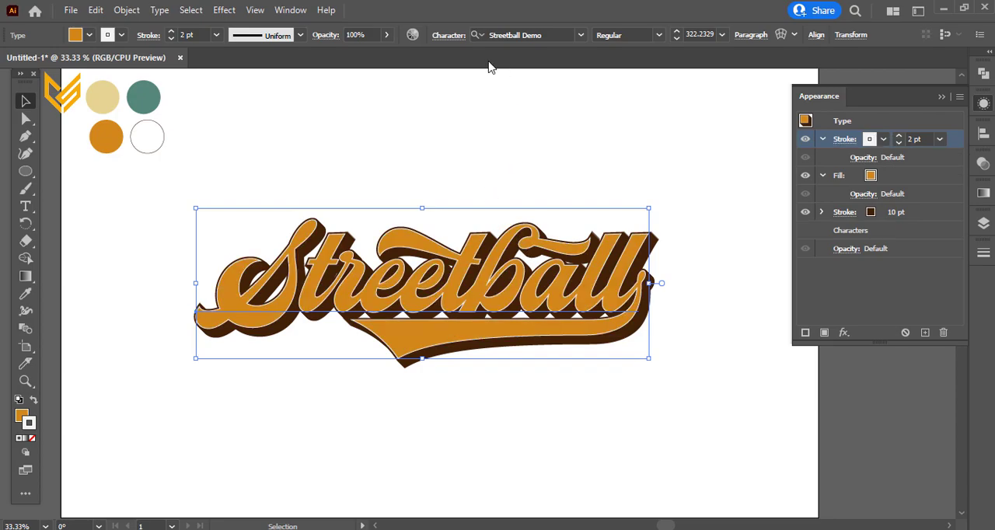
# Step: Set the light top stroke to a weight of 3 pt and an opacity of 74%
pyautogui.click(386, 35)
pyautogui.moveTo(384, 53); pyautogui.dragTo(372, 56)
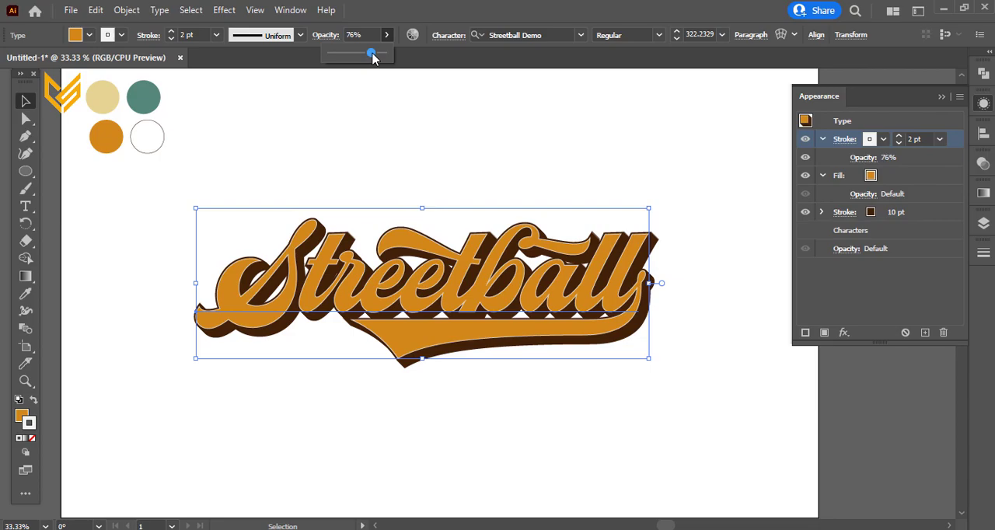
pyautogui.click(900, 137)
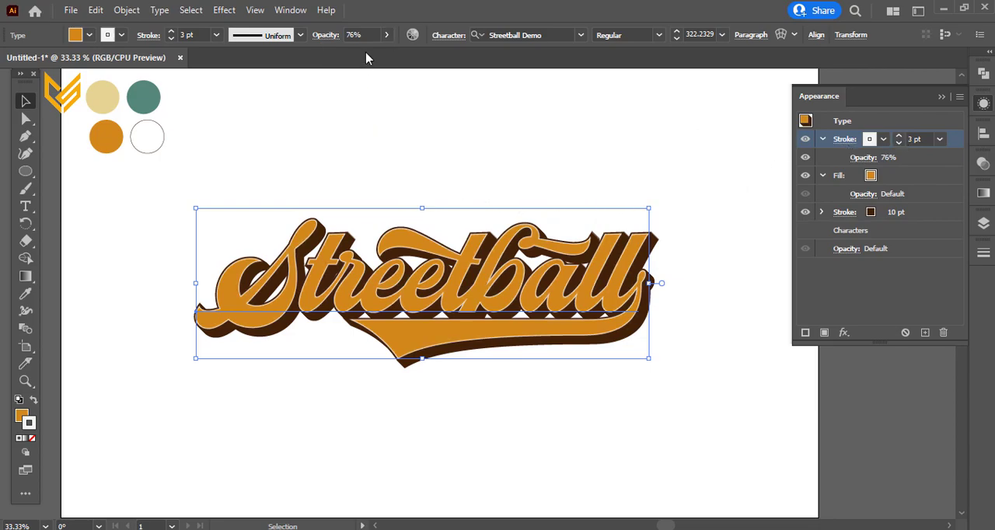
pyautogui.click(386, 35)
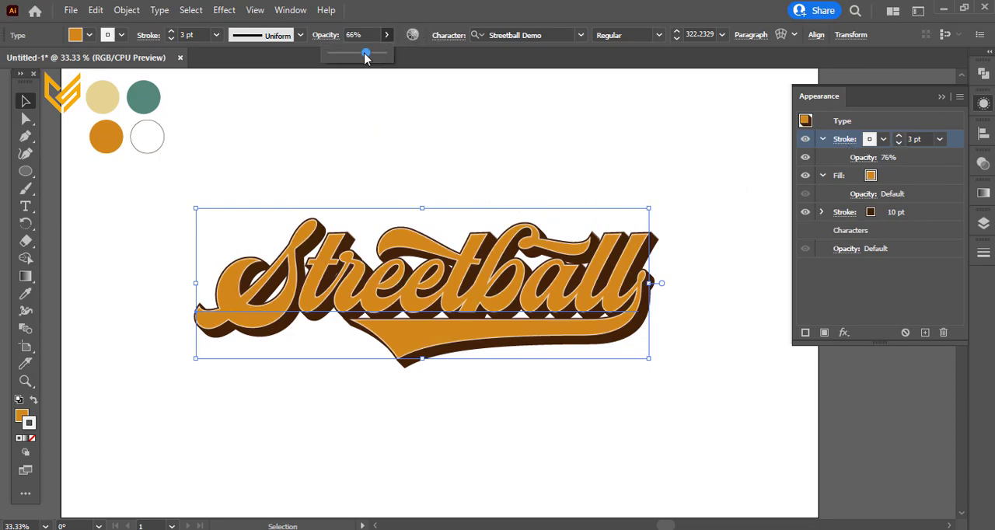
pyautogui.moveTo(365, 56); pyautogui.dragTo(375, 58)
# Step: Change the top stroke's colour to the light yellow-orange swatch
pyautogui.click(874, 140)
pyautogui.click(865, 165)
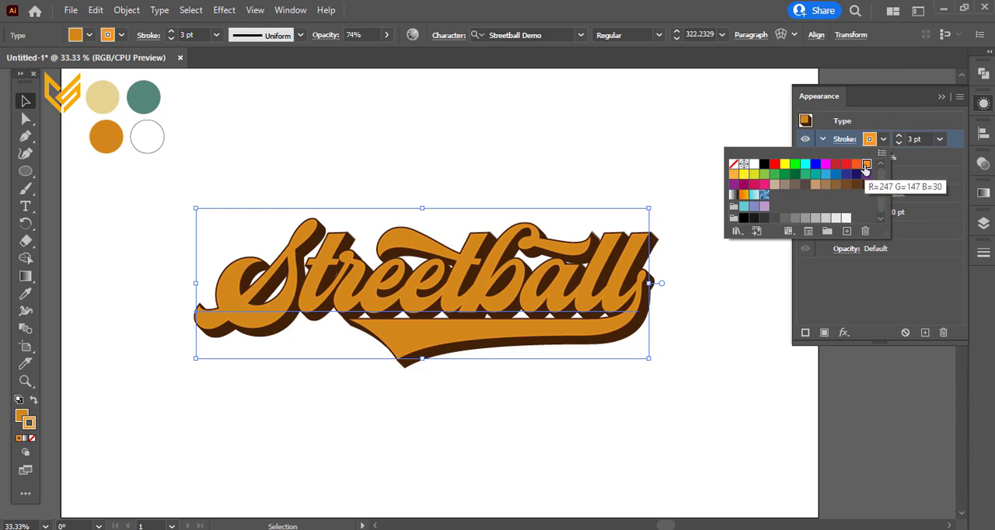
pyautogui.click(732, 175)
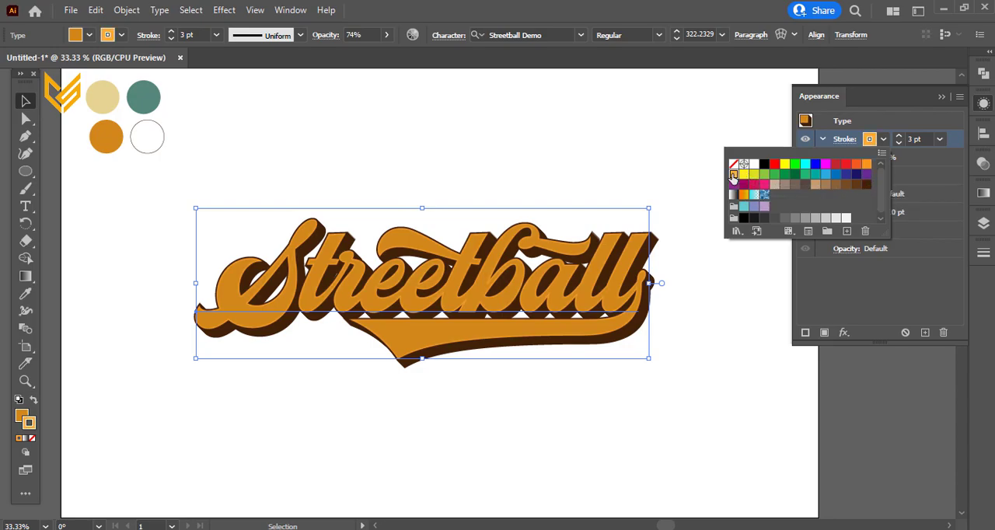
pyautogui.click(633, 171)
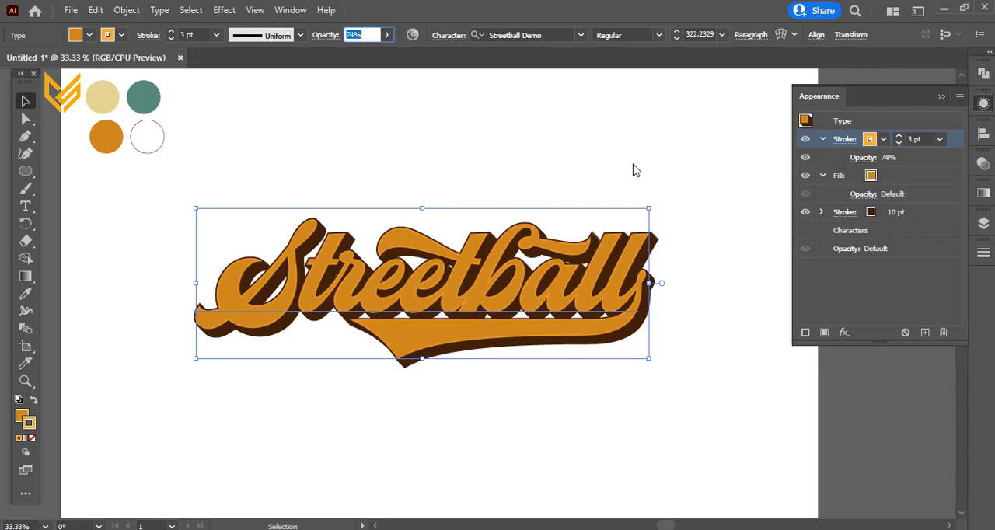
# Step: Add another stroke to the lettering, colour it very light grey, and place it below the semi-transparent yellow-orange stroke
pyautogui.click(804, 332)
pyautogui.click(902, 176)
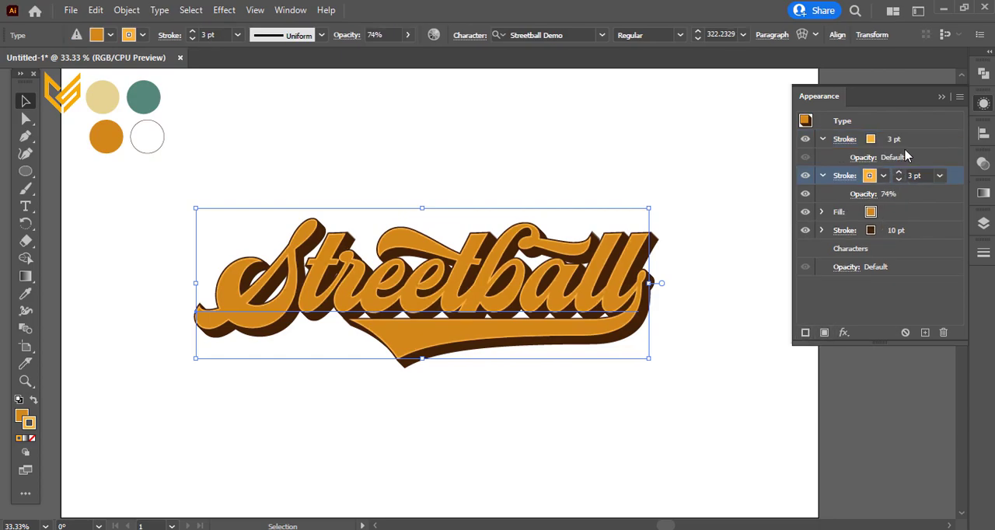
pyautogui.click(897, 140)
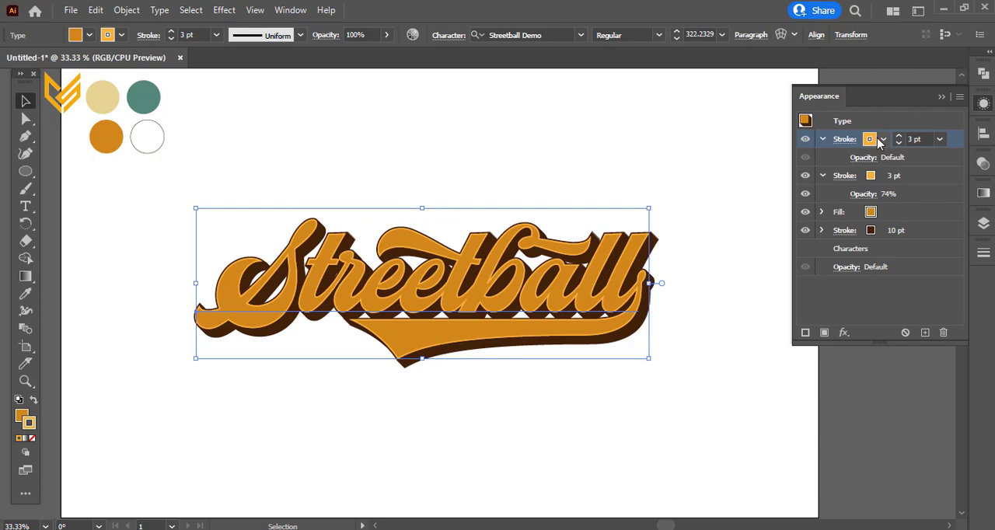
pyautogui.click(882, 139)
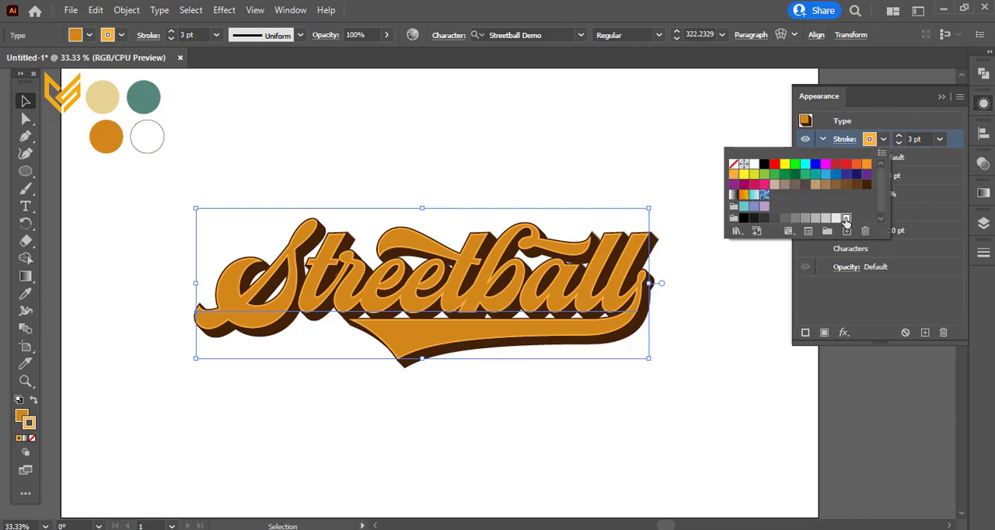
pyautogui.click(845, 219)
pyautogui.click(929, 183)
pyautogui.moveTo(915, 178); pyautogui.dragTo(901, 139)
# Step: Set the very light grey stroke's weight to 4 pt
pyautogui.click(917, 179)
pyautogui.click(898, 173)
pyautogui.click(898, 172)
pyautogui.click(898, 172)
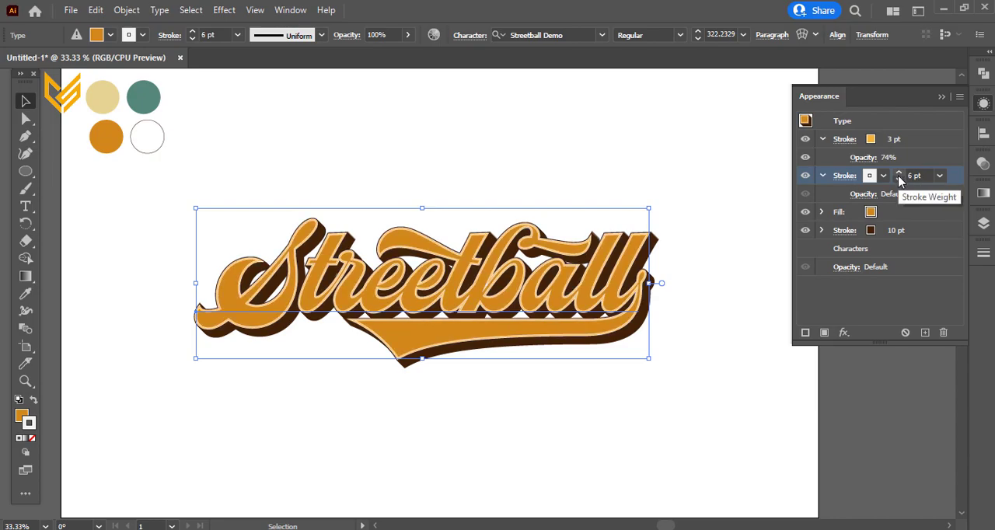
pyautogui.click(899, 180)
pyautogui.click(900, 180)
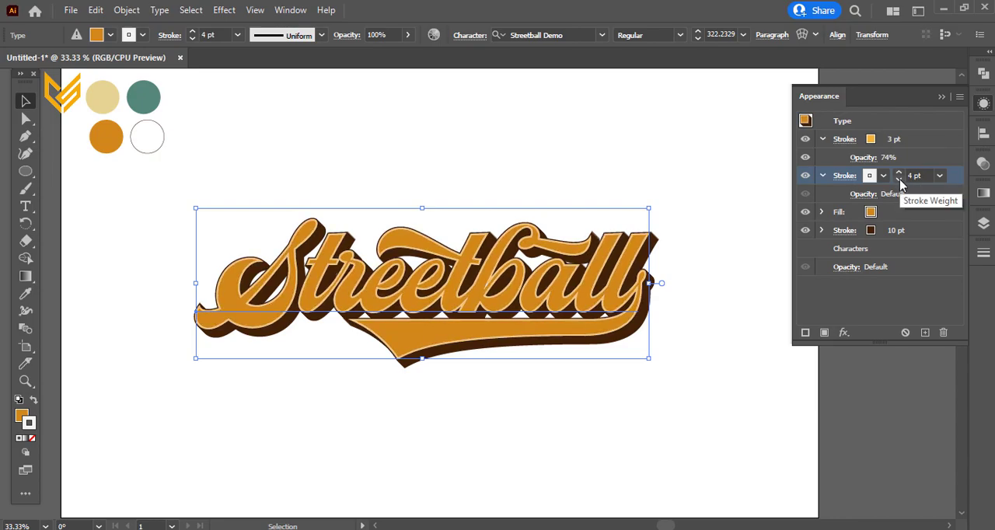
pyautogui.click(899, 180)
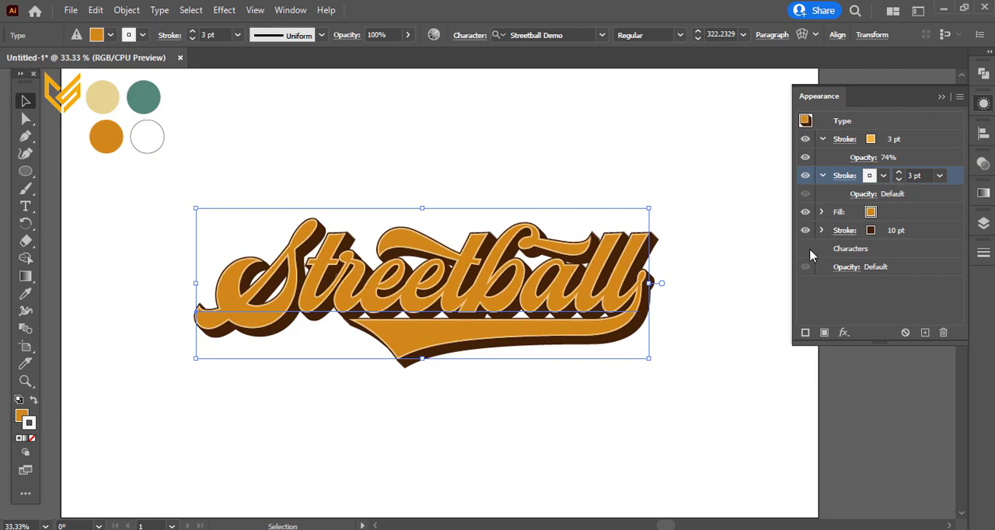
pyautogui.click(899, 173)
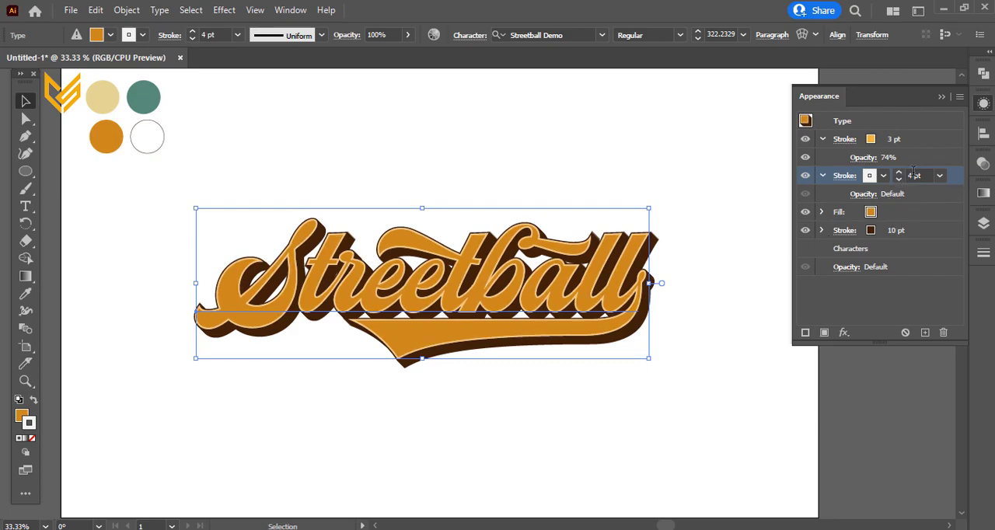
pyautogui.click(939, 177)
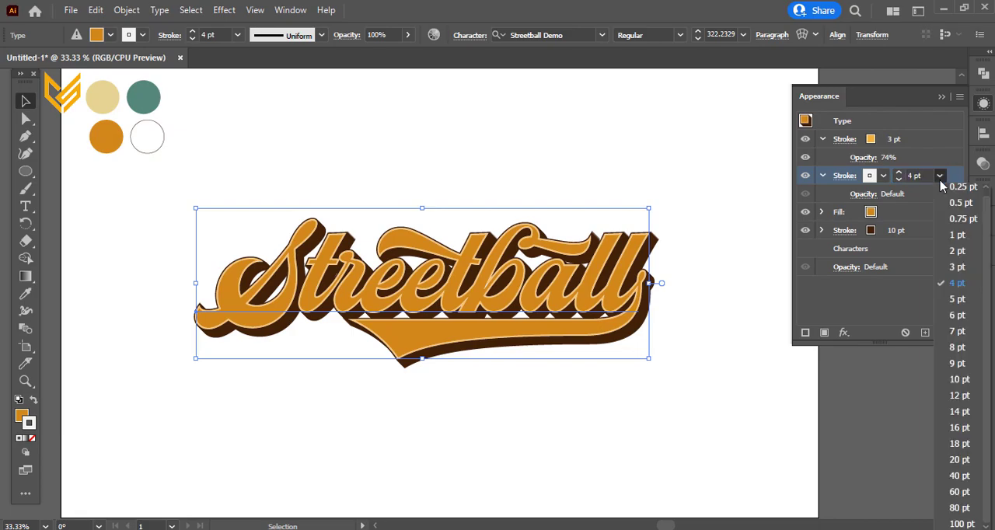
# Step: Set the yellow-orange top stroke's weight to 4 pt and deselect the lettering
pyautogui.click(886, 143)
pyautogui.click(897, 140)
pyautogui.click(898, 136)
pyautogui.click(550, 370)
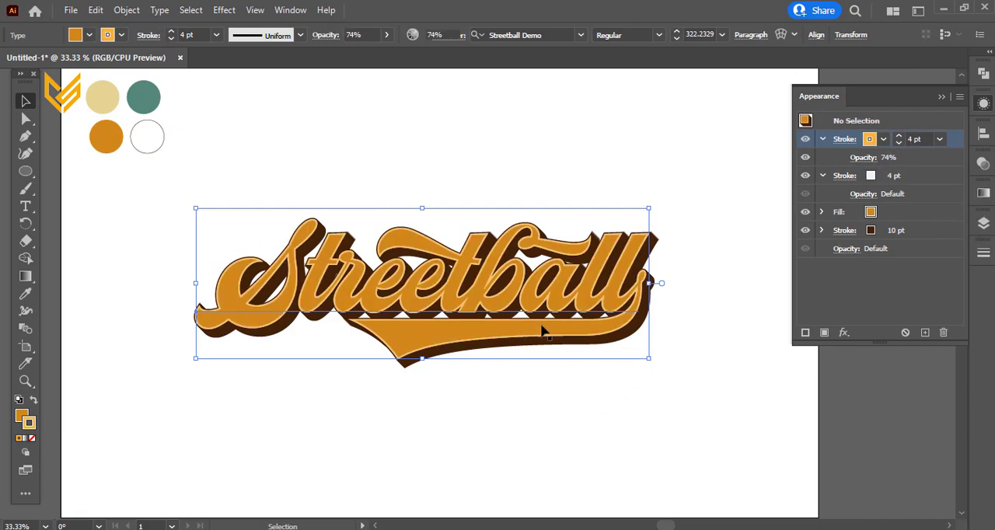
# Step: Reselect the lettering and give its yellow-orange stroke round caps and round corner joins
pyautogui.scroll(3, 545, 350)
pyautogui.scroll(-2, 516, 435)
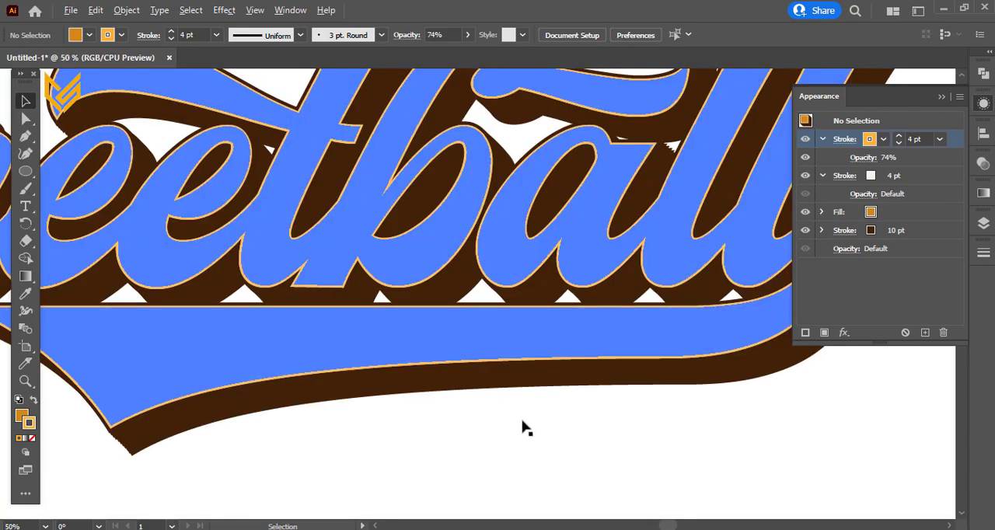
pyautogui.click(555, 401)
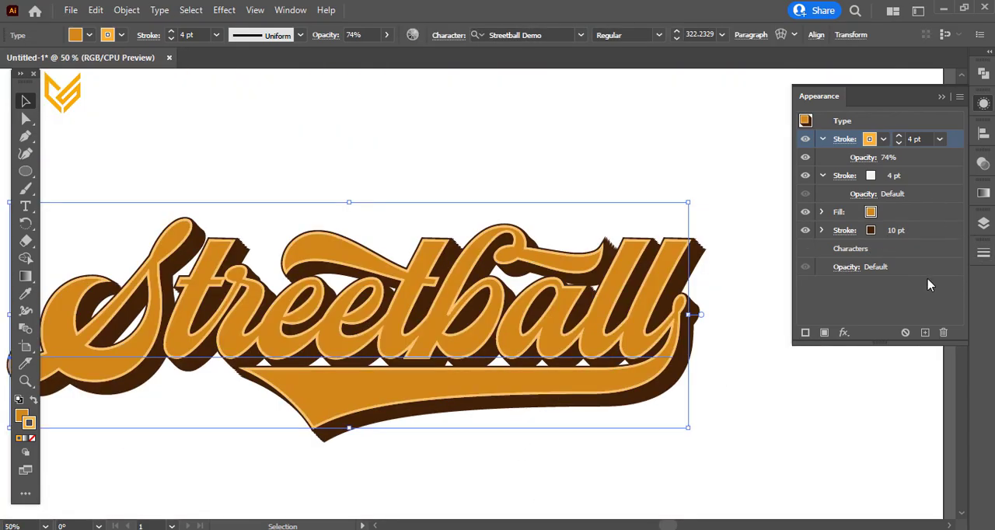
pyautogui.scroll(-1, 760, 287)
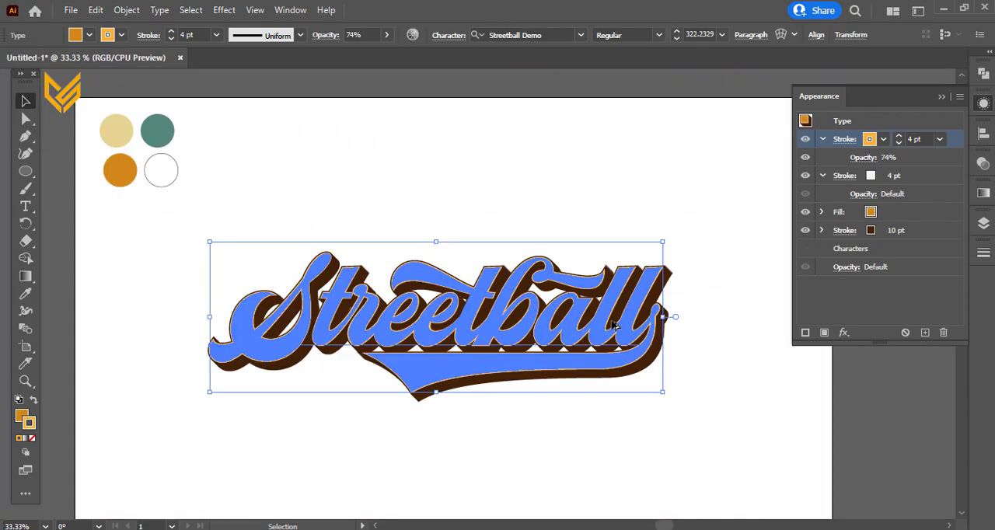
pyautogui.click(983, 253)
pyautogui.click(872, 288)
pyautogui.click(872, 308)
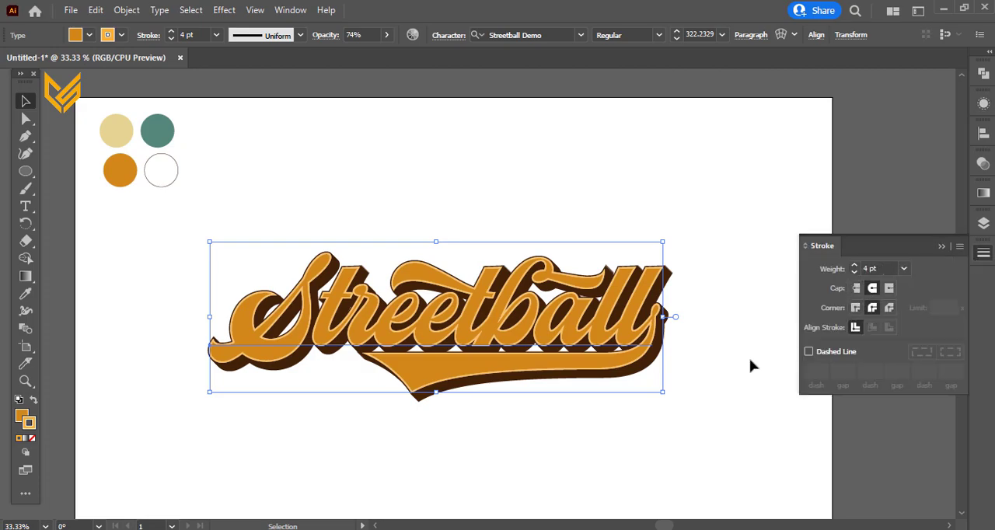
pyautogui.click(654, 452)
pyautogui.scroll(-1, 593, 412)
pyautogui.click(499, 344)
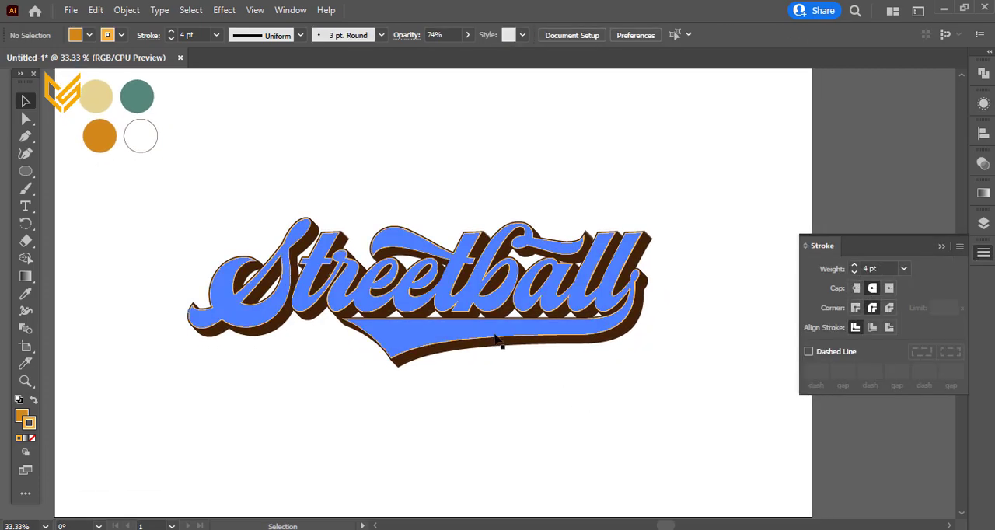
pyautogui.press('t')
pyautogui.hotkey('ctrl', 'shift', 'a')
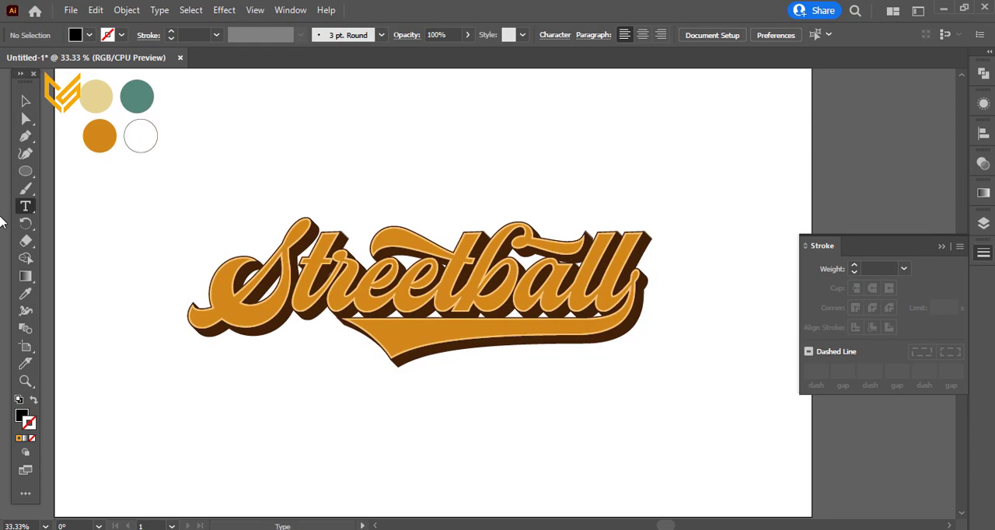
pyautogui.click(25, 102)
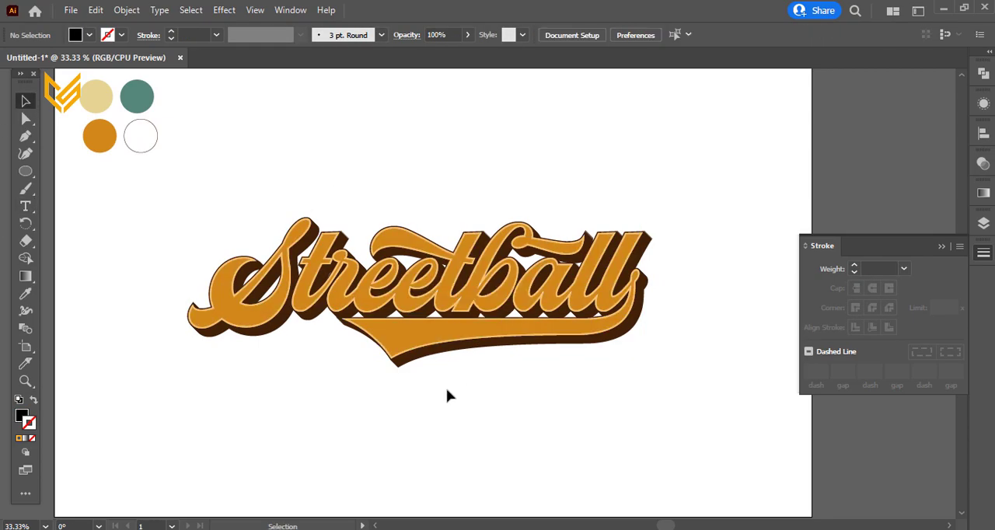
# Step: Try rotating the selected lettering counterclockwise and undo that rotation
pyautogui.scroll(-1, 461, 381)
pyautogui.scroll(-1, 463, 365)
pyautogui.click(466, 342)
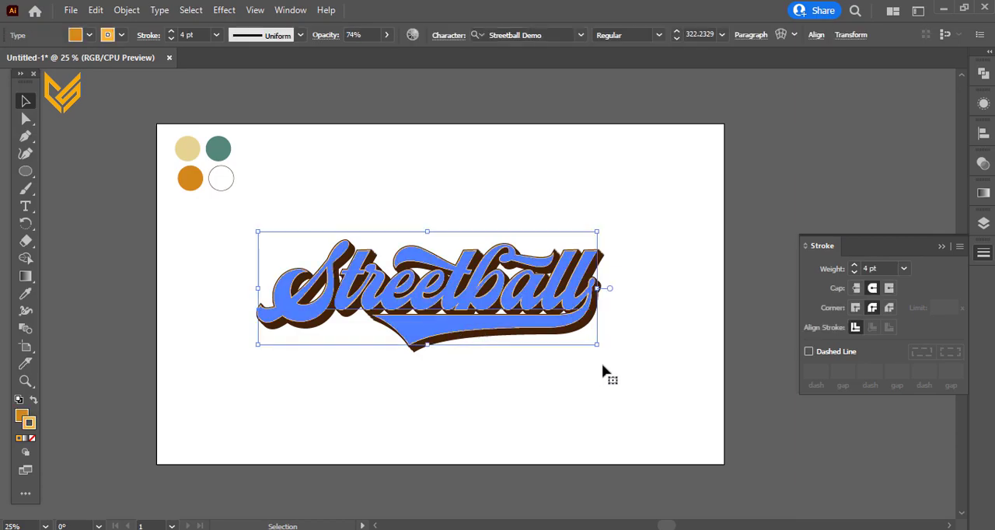
pyautogui.moveTo(603, 347); pyautogui.dragTo(614, 312)
pyautogui.hotkey('ctrl', 'z')
pyautogui.rightClick(530, 304)
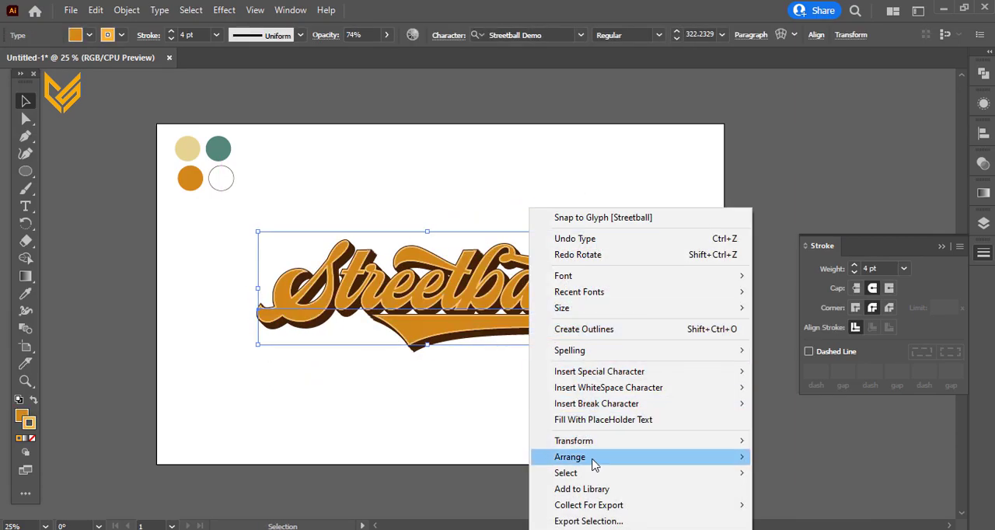
pyautogui.moveTo(689, 449)
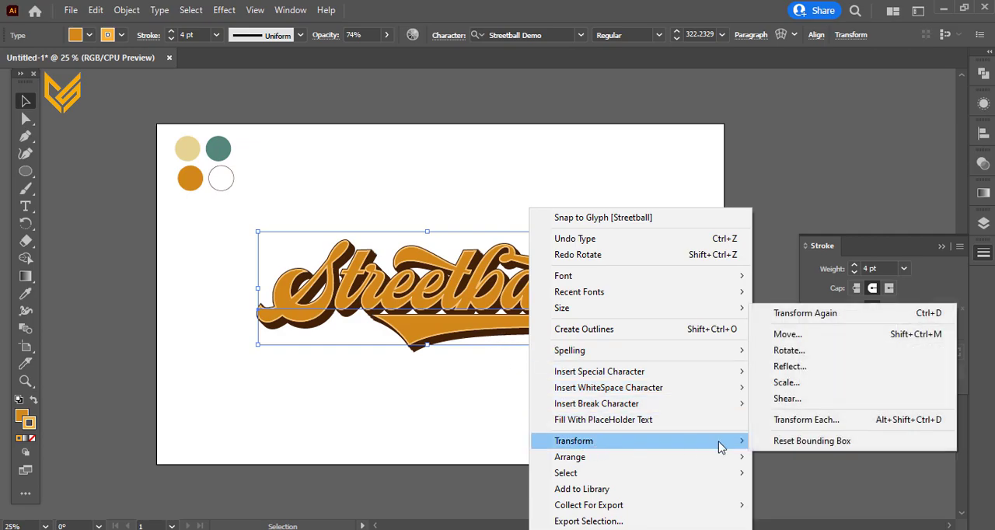
pyautogui.click(788, 399)
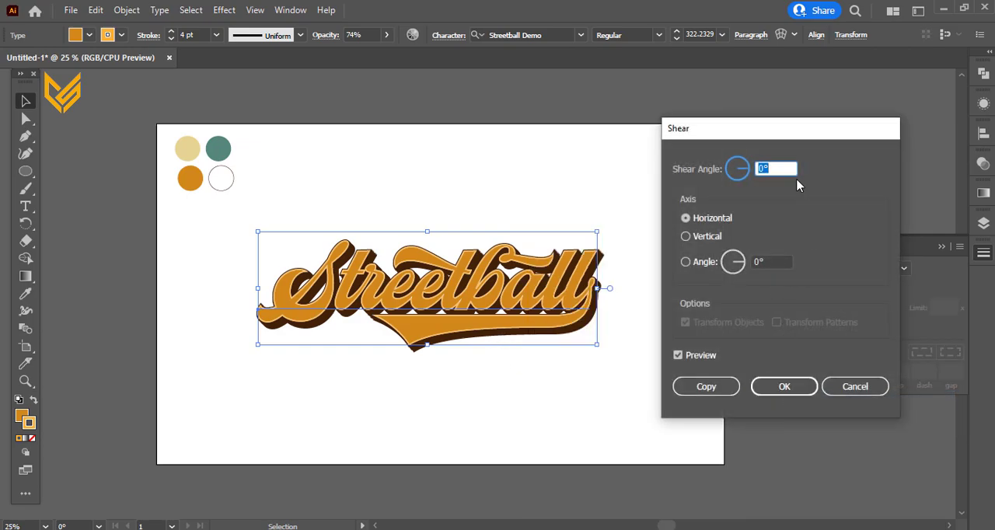
pyautogui.click(677, 355)
pyautogui.click(700, 355)
pyautogui.click(678, 355)
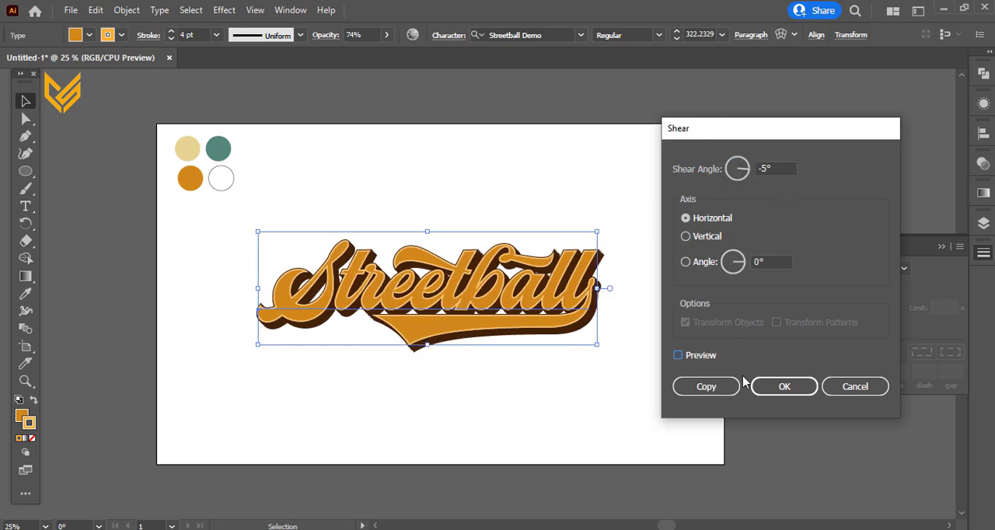
pyautogui.click(853, 386)
# Step: Rotate the lettering slightly counterclockwise so that it slopes upward towards its last letters
pyautogui.click(607, 402)
pyautogui.click(583, 281)
pyautogui.moveTo(604, 350); pyautogui.dragTo(606, 313)
pyautogui.click(603, 357)
# Step: Lock the lettering's layer, add a new layer and move it below the lettering's layer
pyautogui.click(29, 174)
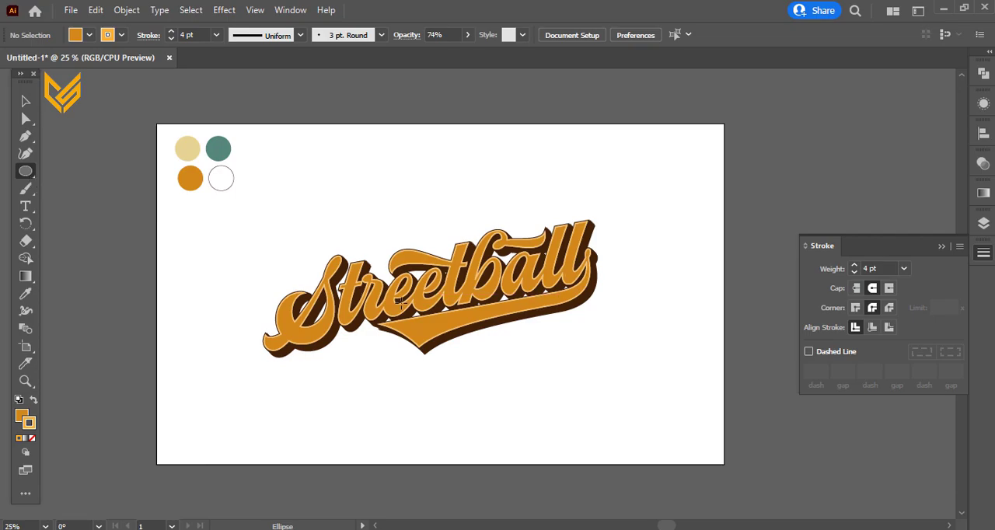
pyautogui.click(983, 73)
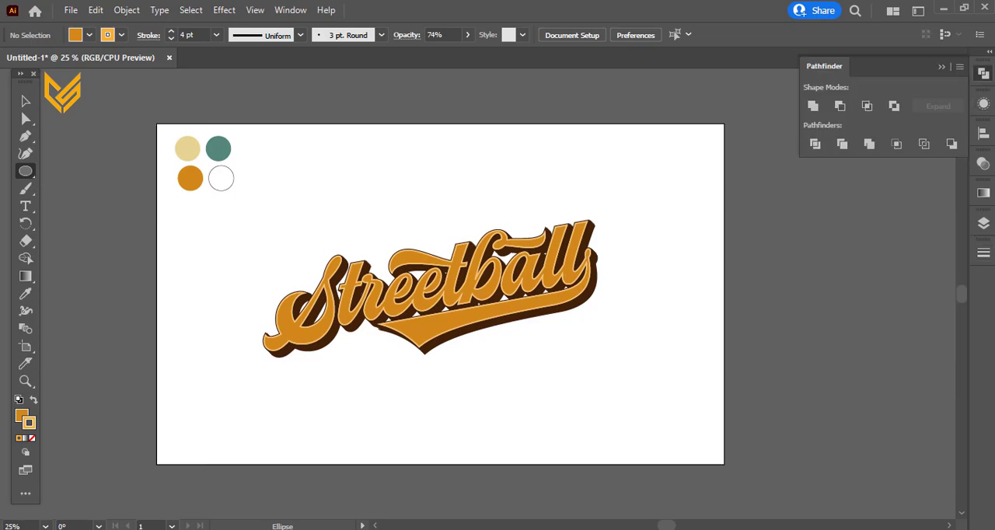
pyautogui.click(984, 222)
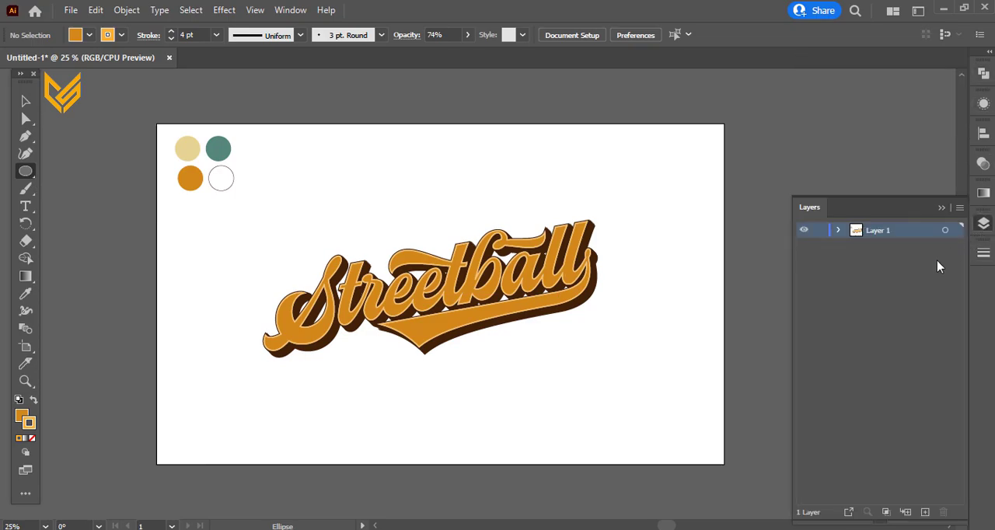
pyautogui.click(924, 511)
pyautogui.moveTo(908, 233); pyautogui.dragTo(912, 256)
# Step: Draw a circle about half as wide as the lettering on the new layer and centre it behind the word
pyautogui.moveTo(436, 316)
pyautogui.mouseDown()
pyautogui.moveTo(479, 399)
pyautogui.moveTo(518, 398)
pyautogui.mouseUp()
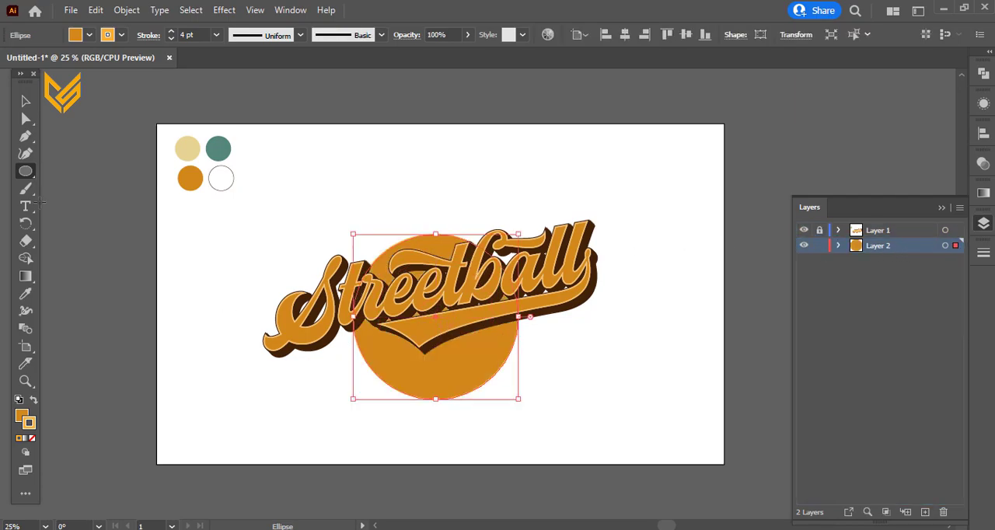
pyautogui.click(22, 107)
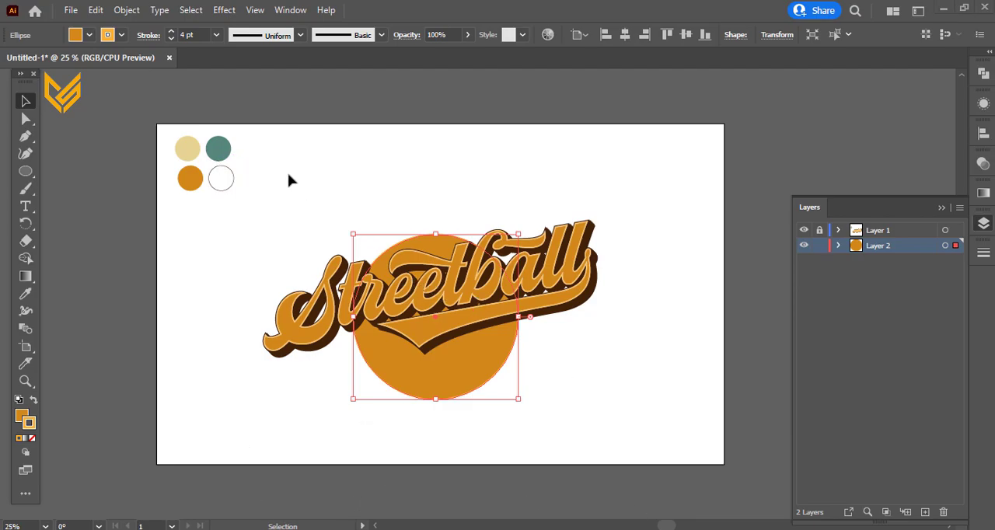
pyautogui.moveTo(440, 380)
pyautogui.mouseDown()
pyautogui.moveTo(412, 365)
pyautogui.moveTo(438, 376)
pyautogui.mouseUp()
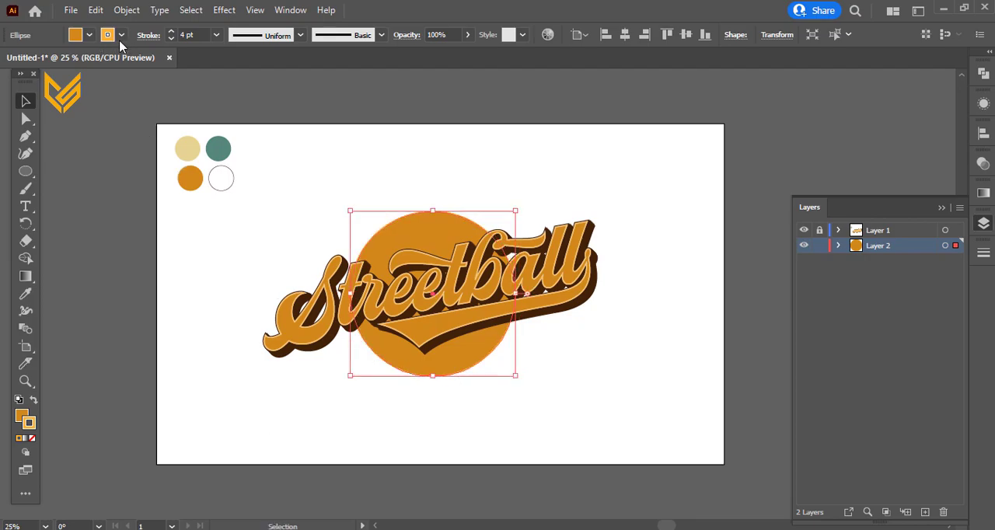
# Step: Fill the circle with white and give it a 6 pt dark brown stroke
pyautogui.click(90, 35)
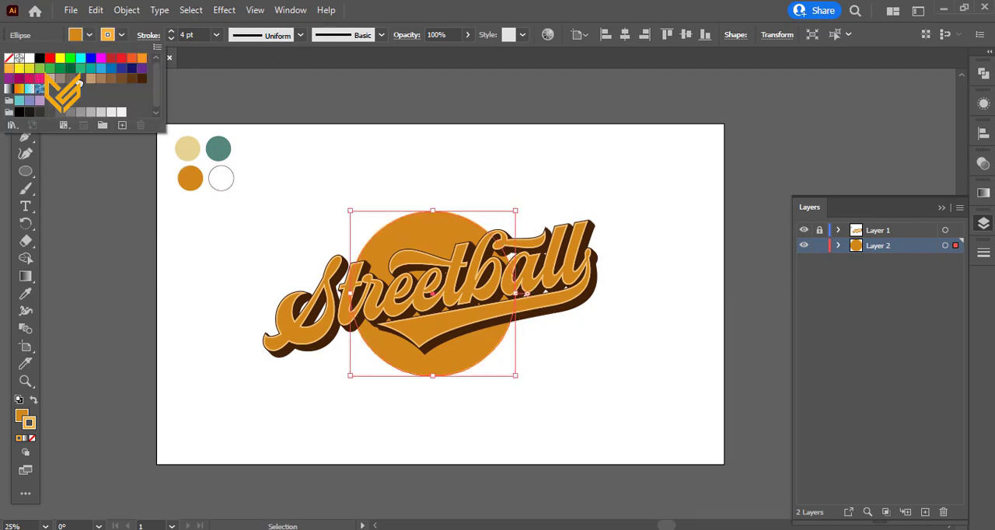
pyautogui.click(29, 58)
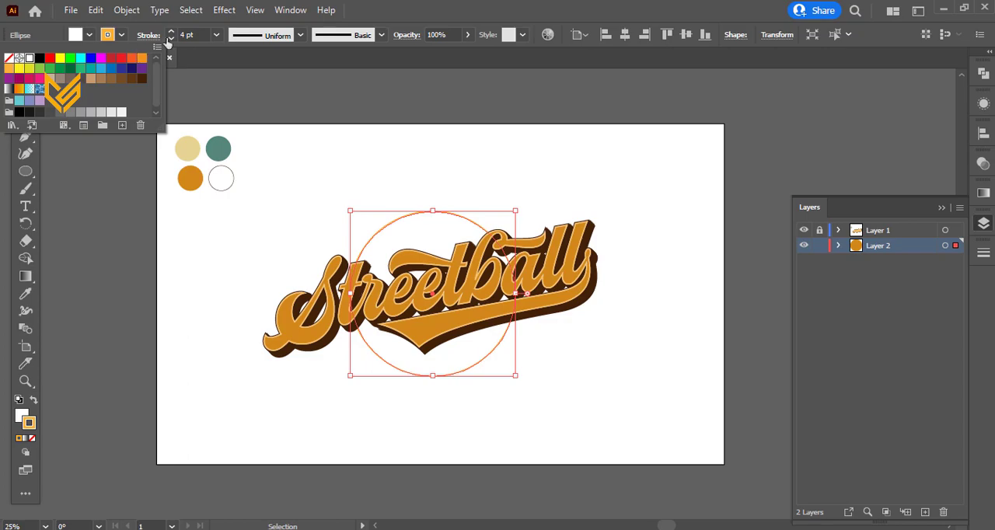
pyautogui.click(171, 33)
pyautogui.click(171, 33)
pyautogui.click(121, 35)
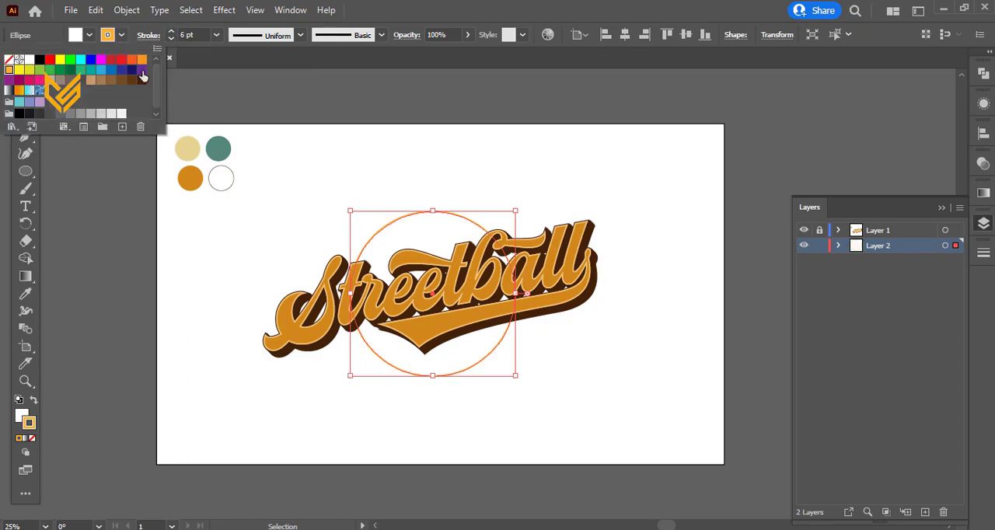
pyautogui.click(140, 80)
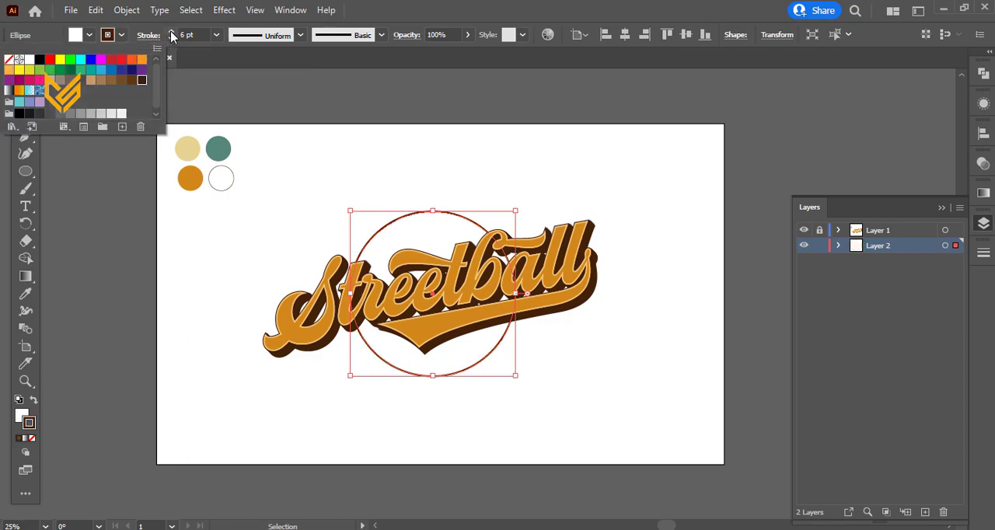
# Step: Increase the circle's stroke weight to 13 pt
pyautogui.click(171, 33)
pyautogui.click(171, 32)
pyautogui.click(171, 32)
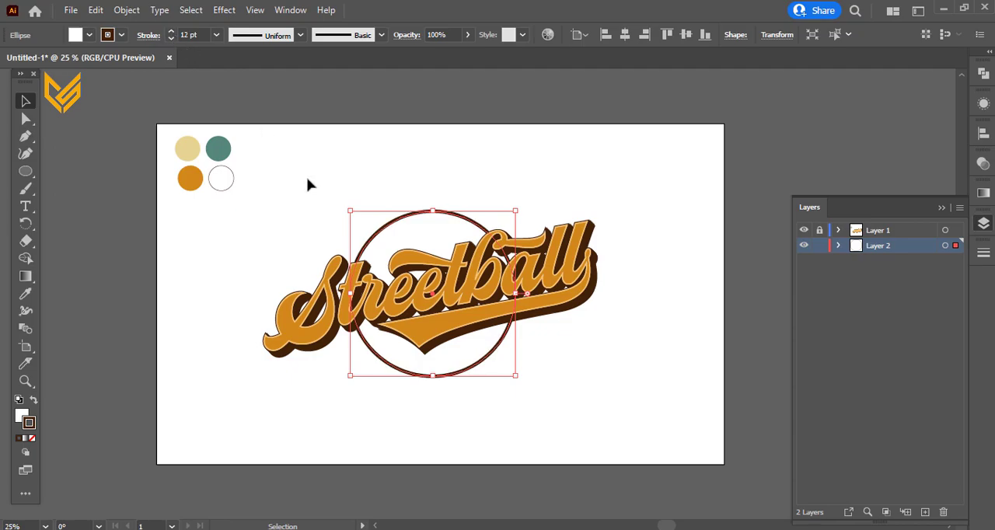
pyautogui.click(309, 186)
pyautogui.click(476, 363)
pyautogui.click(171, 32)
pyautogui.click(303, 111)
# Step: Scale the circle down slightly about its centre, keeping it round
pyautogui.hotkey('ctrl', '+')
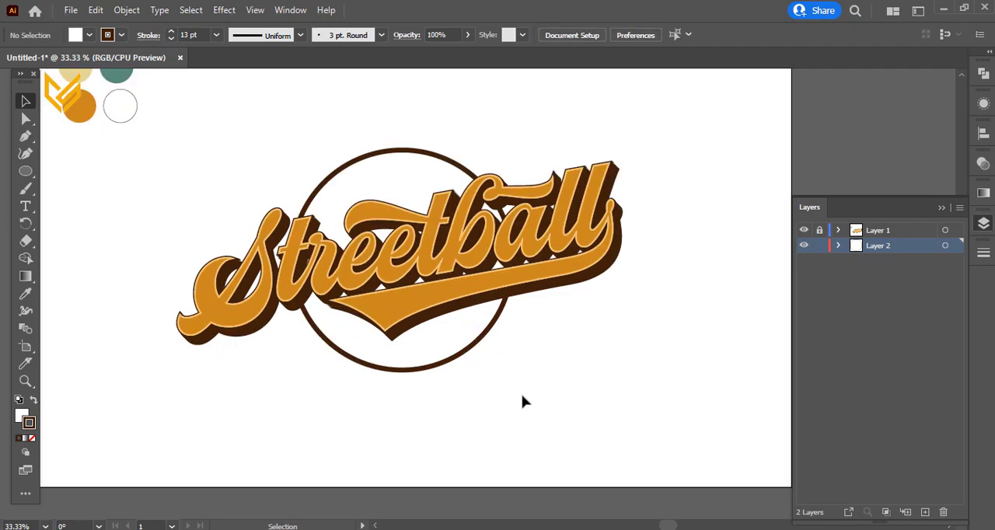
pyautogui.click(474, 349)
pyautogui.moveTo(513, 372); pyautogui.dragTo(504, 365)
pyautogui.click(477, 365)
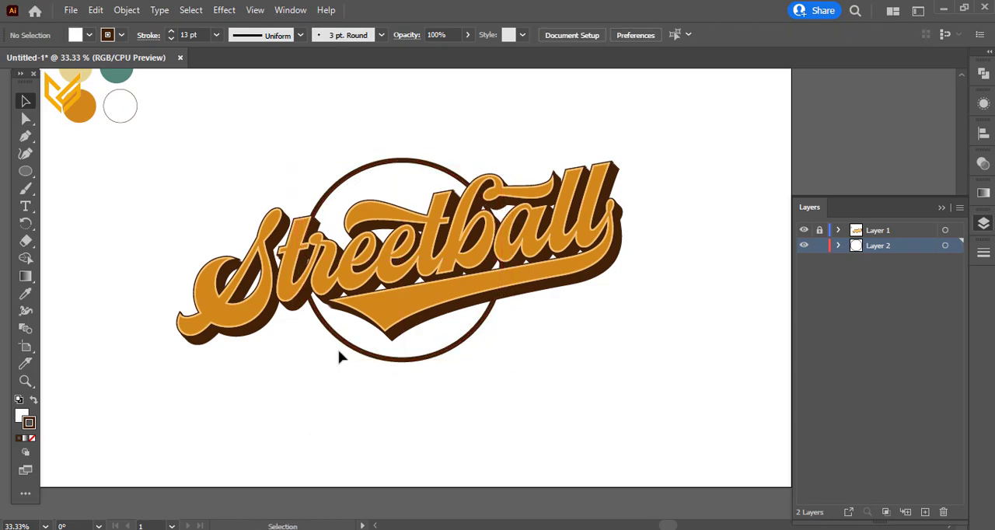
# Step: Draw a curved seam line with the Pen tool from the underline swoosh's tip to the lower edge of the circle
pyautogui.click(26, 137)
pyautogui.click(384, 327)
pyautogui.moveTo(429, 357); pyautogui.dragTo(447, 356)
pyautogui.moveTo(479, 355); pyautogui.dragTo(481, 361)
pyautogui.press('v')
pyautogui.click(156, 415)
pyautogui.click(26, 136)
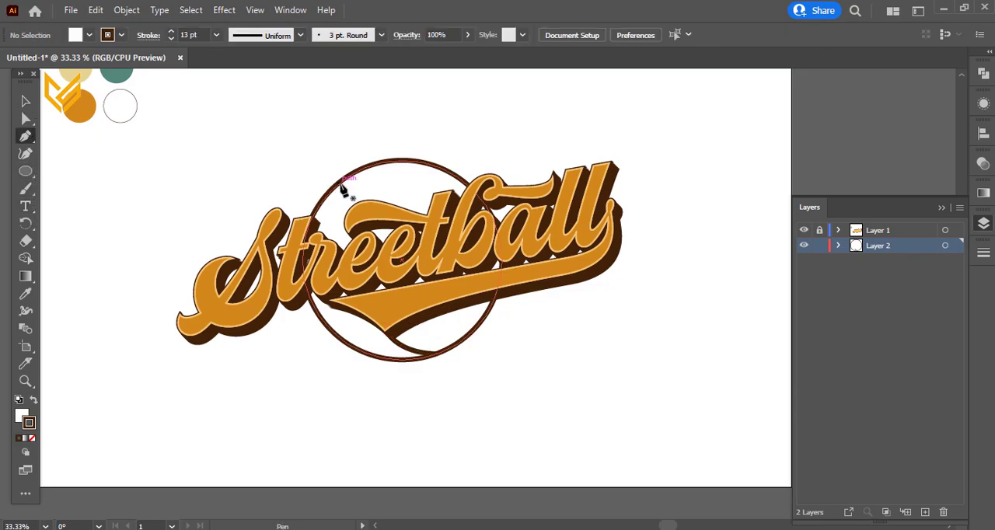
# Step: Draw a curved seam line with the Pen tool from the top of the t's crossbar swash to the ball's upper edge
pyautogui.click(381, 203)
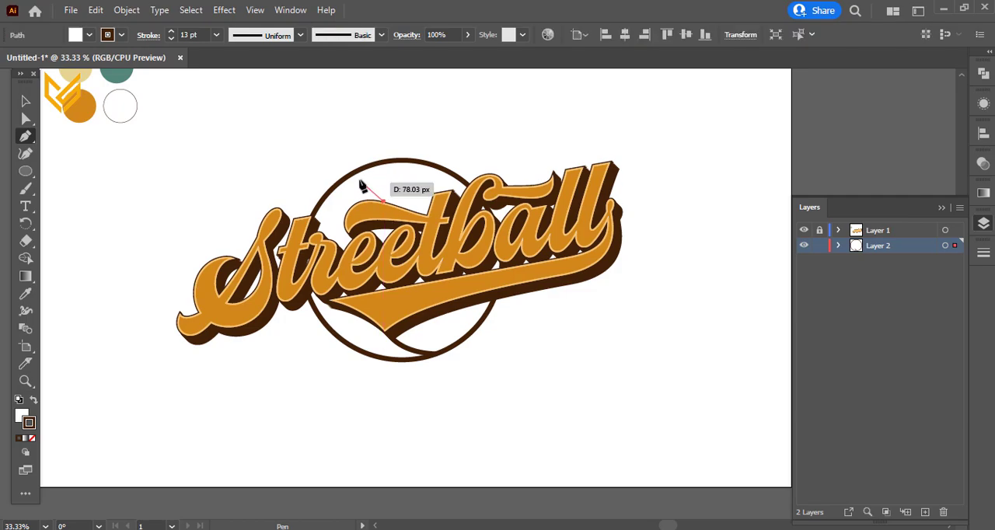
pyautogui.moveTo(356, 172); pyautogui.dragTo(380, 145)
pyautogui.click(25, 101)
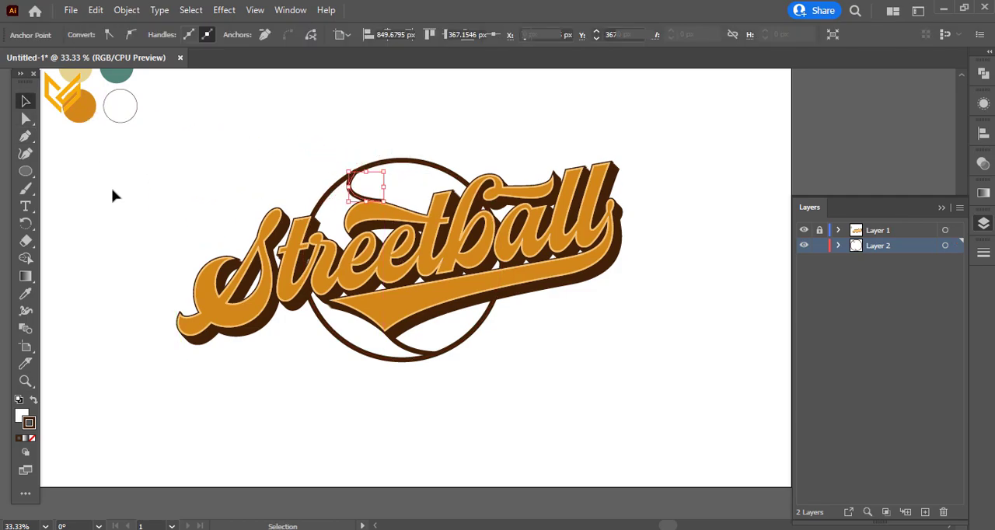
pyautogui.click(100, 159)
# Step: Move the upper seam's lower end point down so it hides behind the crossbar swash
pyautogui.click(368, 198)
pyautogui.scroll(5, 388, 199)
pyautogui.click(26, 119)
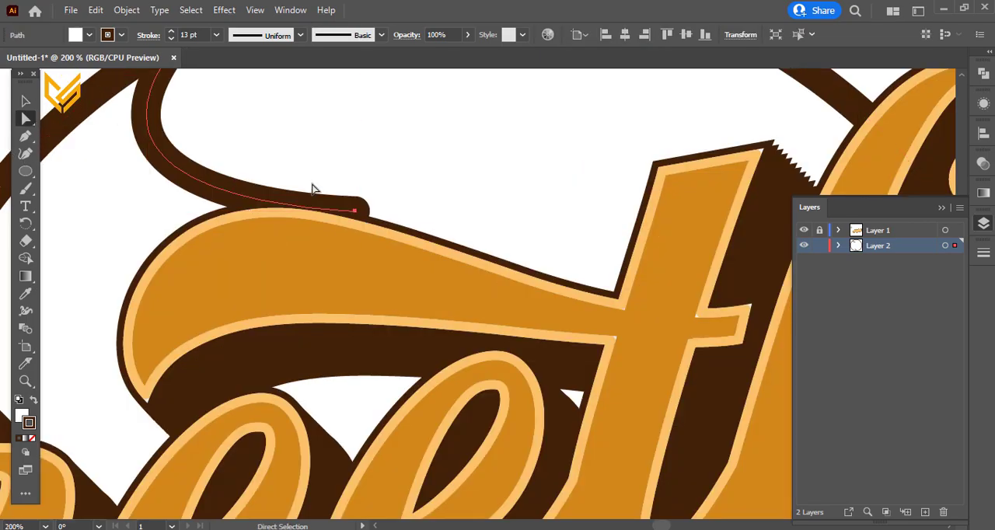
pyautogui.moveTo(357, 216); pyautogui.dragTo(351, 232)
pyautogui.scroll(-3, 351, 233)
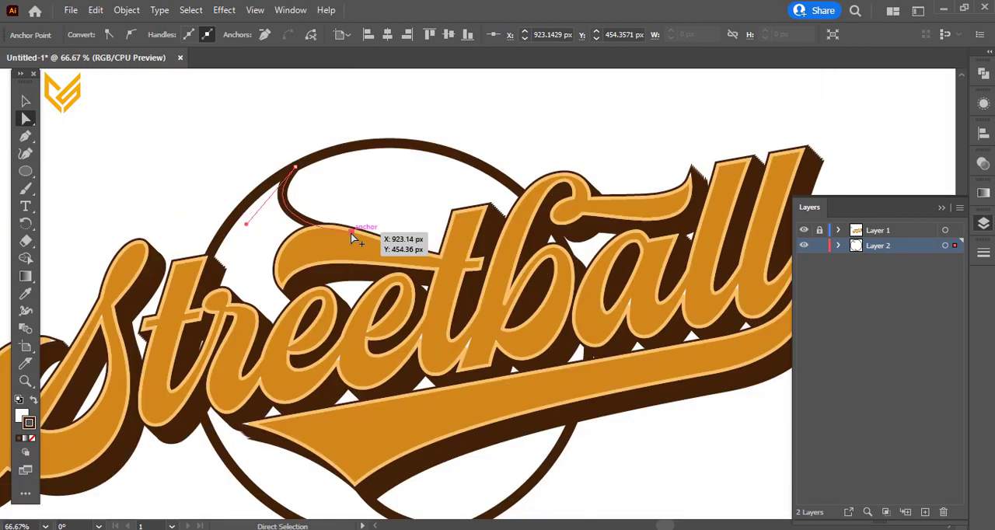
pyautogui.click(25, 102)
pyautogui.click(139, 146)
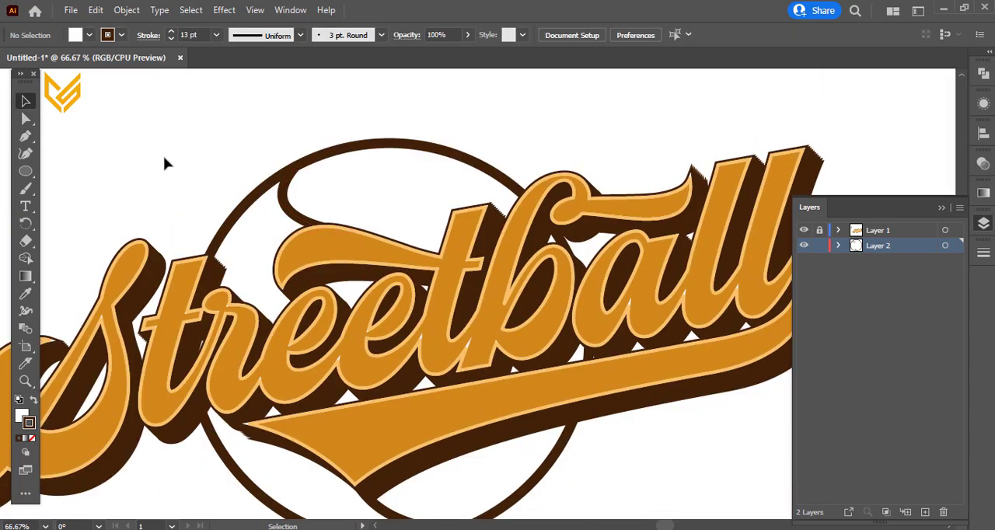
# Step: Unlock Layer 1 and group the lettering with the ball and its seam lines
pyautogui.scroll(-1, 167, 160)
pyautogui.click(192, 265)
pyautogui.click(108, 379)
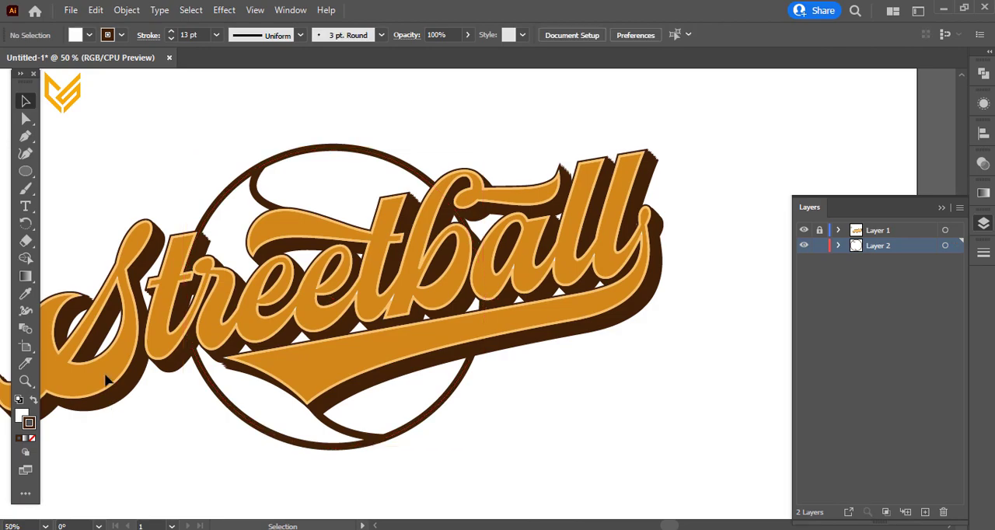
pyautogui.scroll(-2, 682, 454)
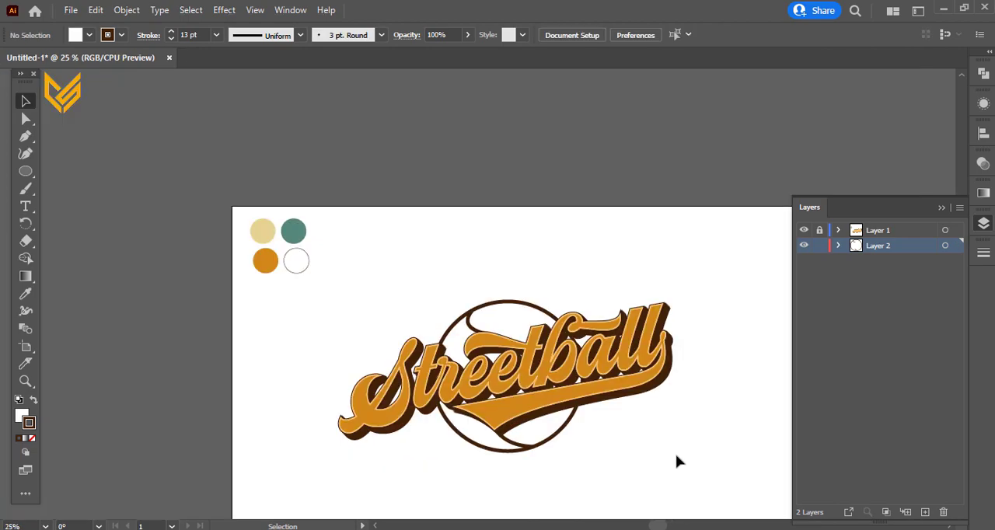
pyautogui.moveTo(671, 467); pyautogui.dragTo(416, 305)
pyautogui.moveTo(693, 475); pyautogui.dragTo(392, 321)
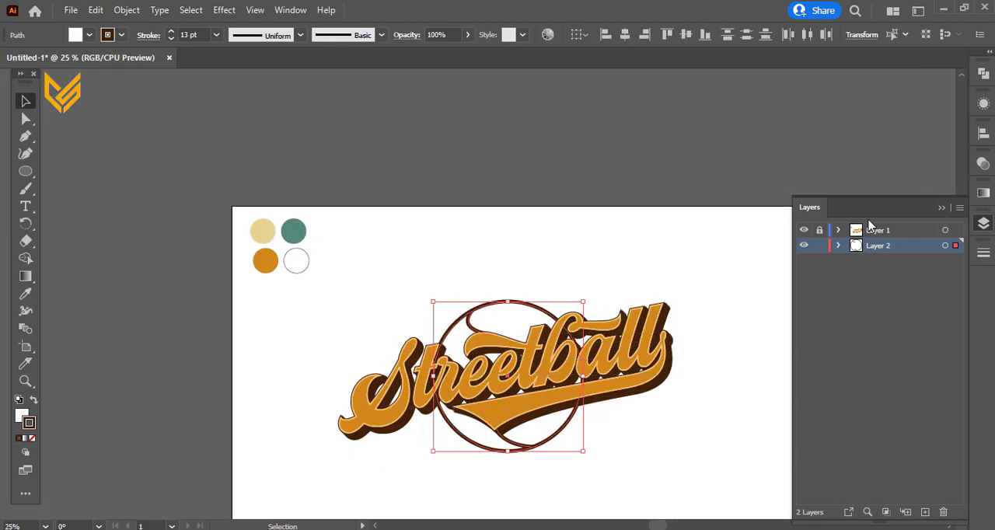
pyautogui.moveTo(709, 468); pyautogui.dragTo(323, 348)
pyautogui.click(983, 253)
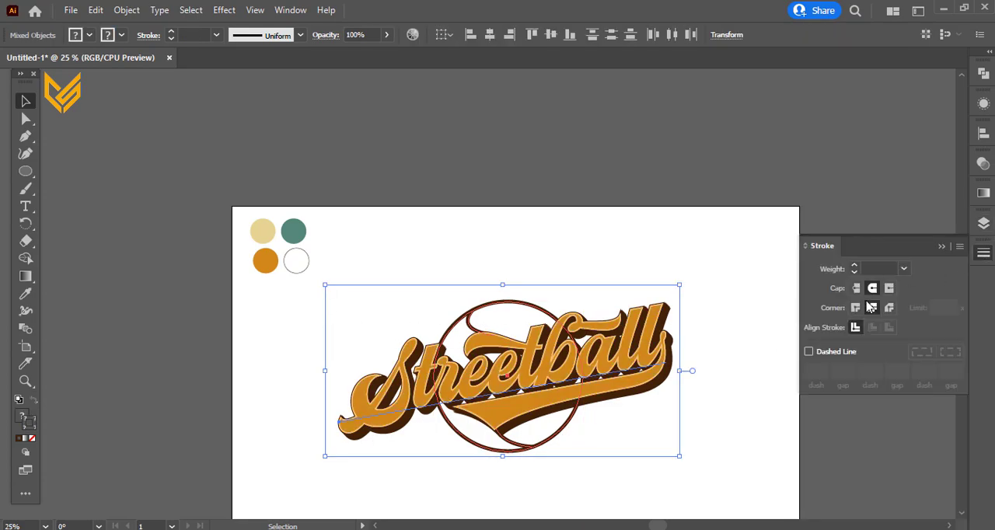
pyautogui.click(694, 295)
pyautogui.moveTo(716, 382); pyautogui.dragTo(643, 324)
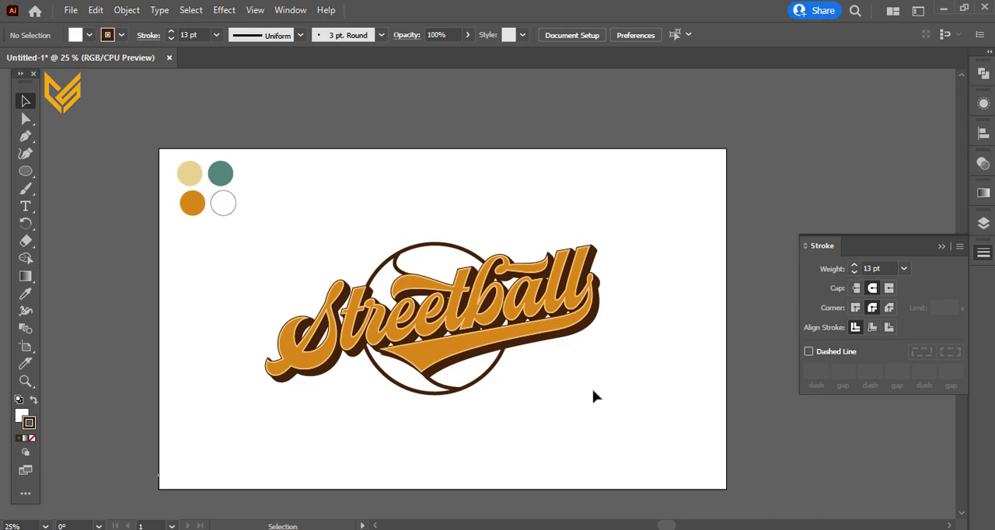
pyautogui.moveTo(593, 411); pyautogui.dragTo(246, 226)
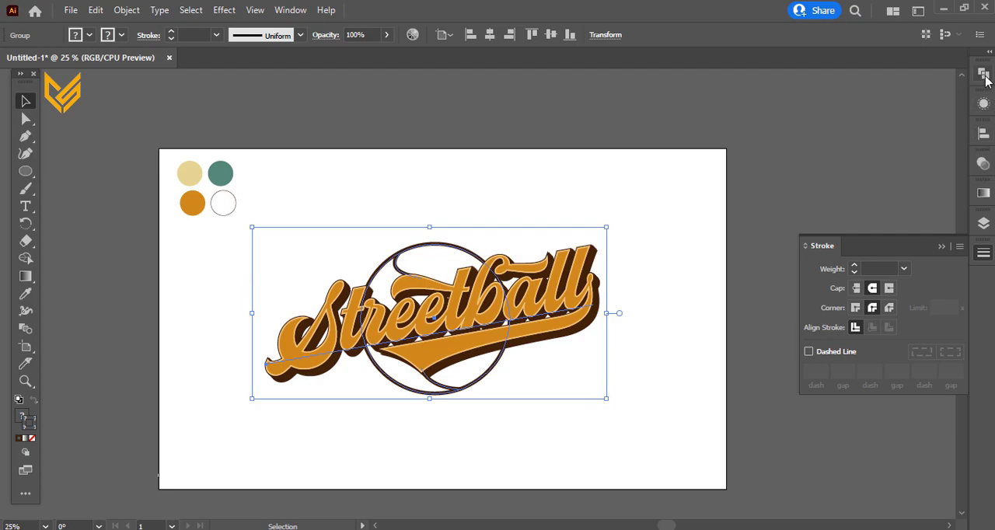
# Step: Move the four colour swatches off the artboard, lock Layer 1 and make Layer 2 the active layer
pyautogui.click(983, 223)
pyautogui.click(819, 230)
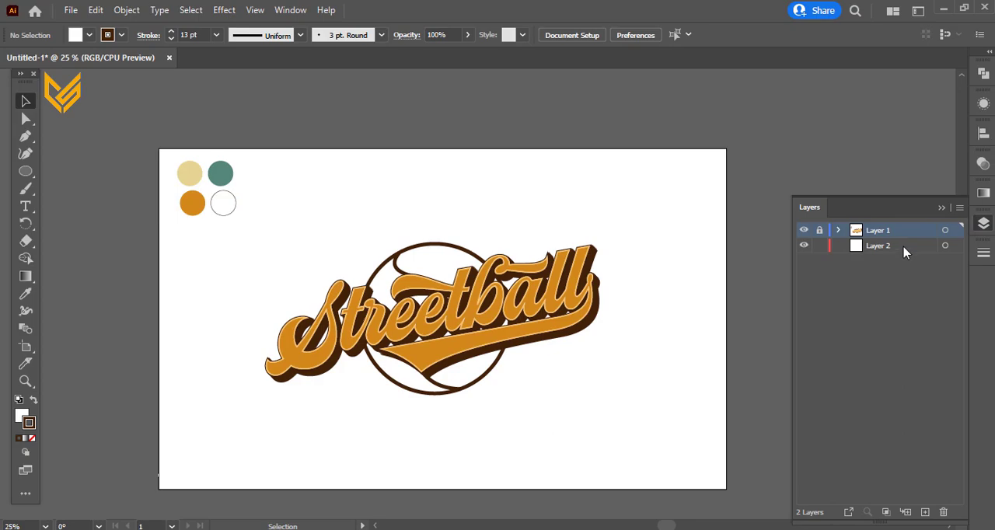
pyautogui.click(901, 247)
pyautogui.click(819, 230)
pyautogui.moveTo(266, 229); pyautogui.dragTo(173, 165)
pyautogui.moveTo(184, 205); pyautogui.dragTo(90, 150)
pyautogui.click(819, 230)
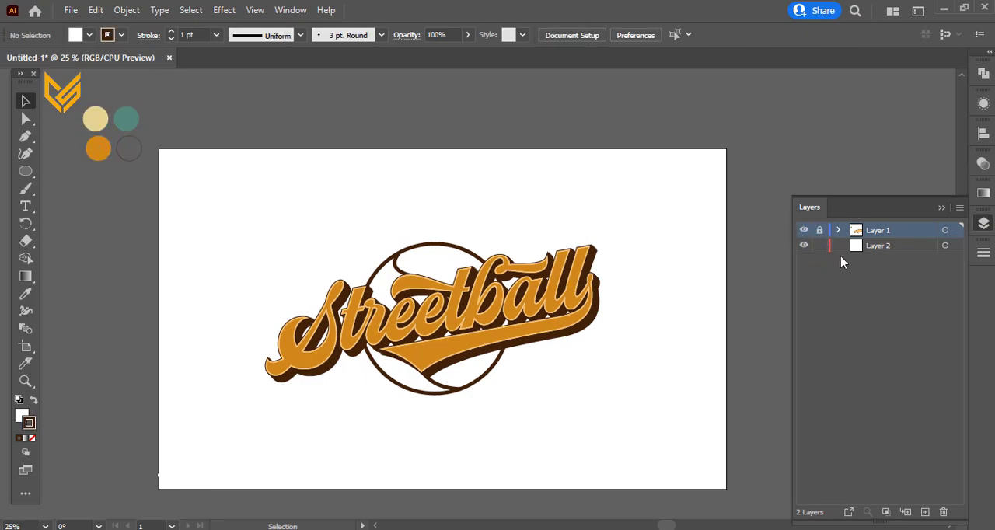
pyautogui.click(911, 246)
pyautogui.moveTo(25, 171); pyautogui.dragTo(82, 168)
pyautogui.moveTo(582, 343); pyautogui.dragTo(622, 382)
pyautogui.click(26, 101)
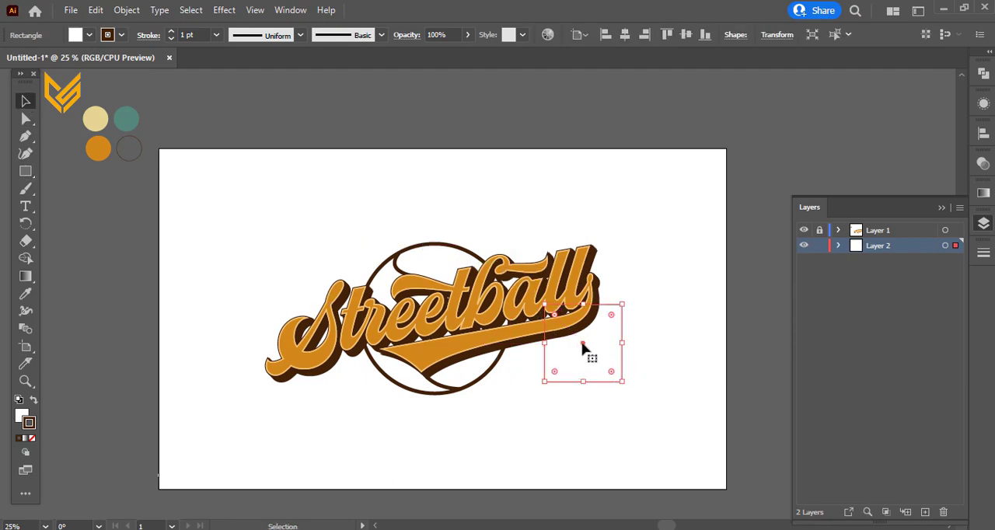
pyautogui.moveTo(582, 343); pyautogui.dragTo(584, 344)
pyautogui.press('Delete')
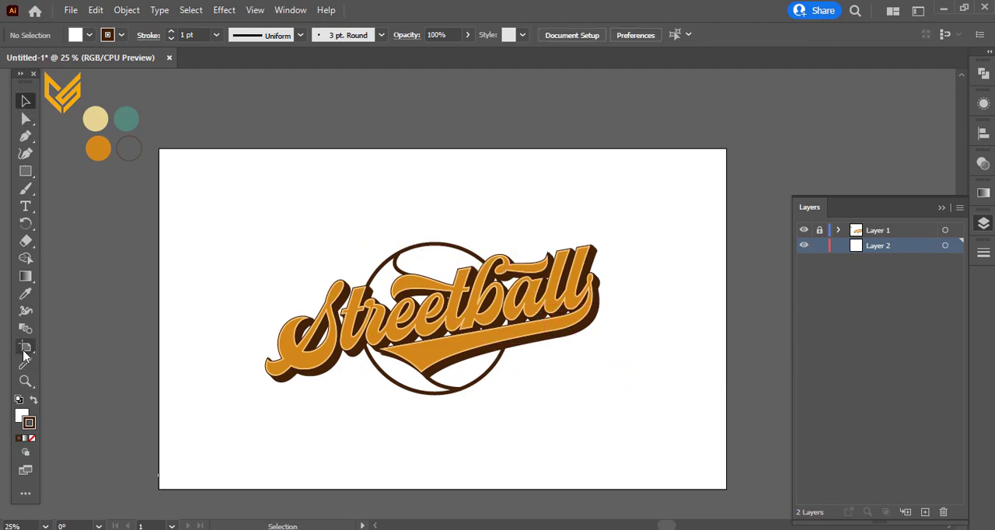
# Step: Resize the artboard more tightly around the logo by moving in both sides and the lower edge, to about 1376 × 1172 px
pyautogui.click(24, 347)
pyautogui.moveTo(159, 149); pyautogui.dragTo(249, 150)
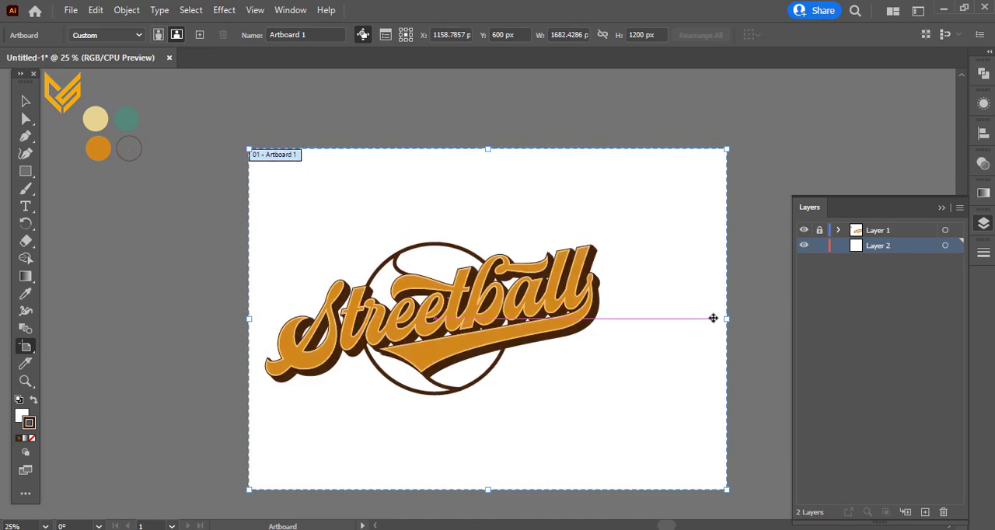
pyautogui.moveTo(728, 319); pyautogui.dragTo(640, 318)
pyautogui.moveTo(438, 494); pyautogui.dragTo(443, 481)
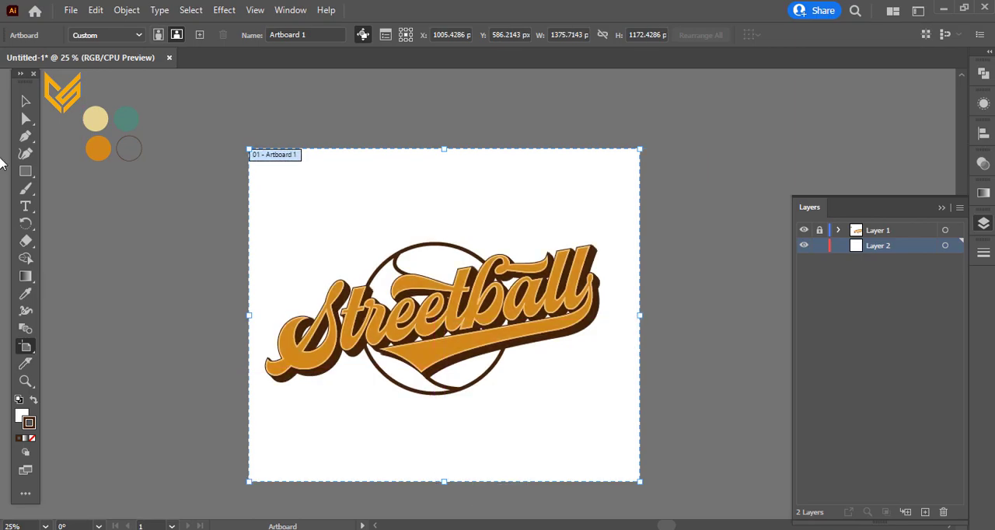
pyautogui.click(24, 102)
pyautogui.scroll(-1, 423, 307)
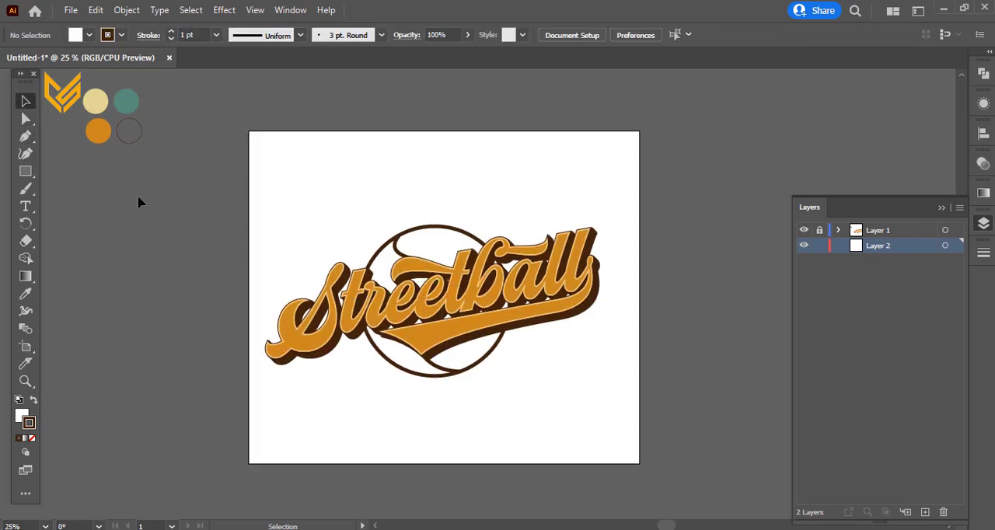
# Step: Draw a square on Layer 2 below the end of the lettering and fill it with the beige swatch colour
pyautogui.click(25, 171)
pyautogui.moveTo(533, 360); pyautogui.dragTo(565, 392)
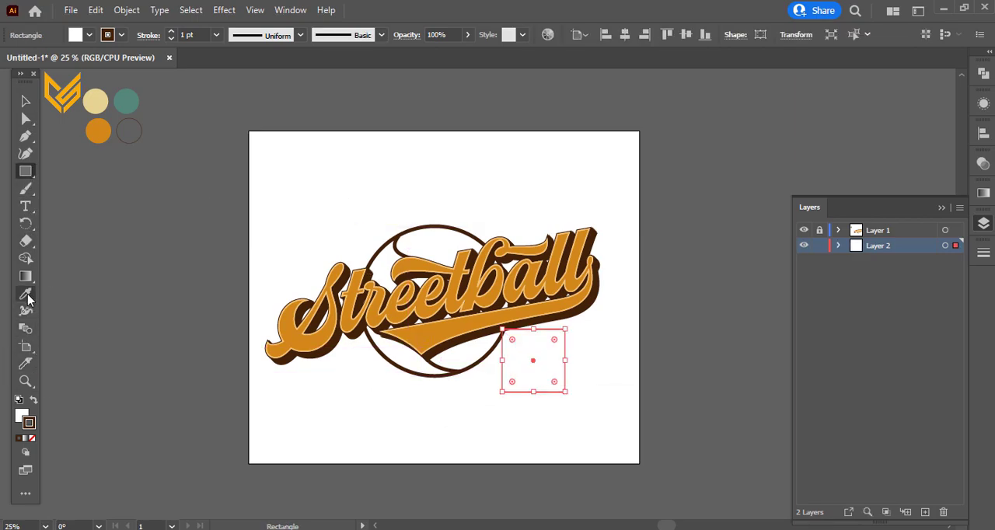
pyautogui.click(25, 294)
pyautogui.click(100, 98)
pyautogui.click(25, 101)
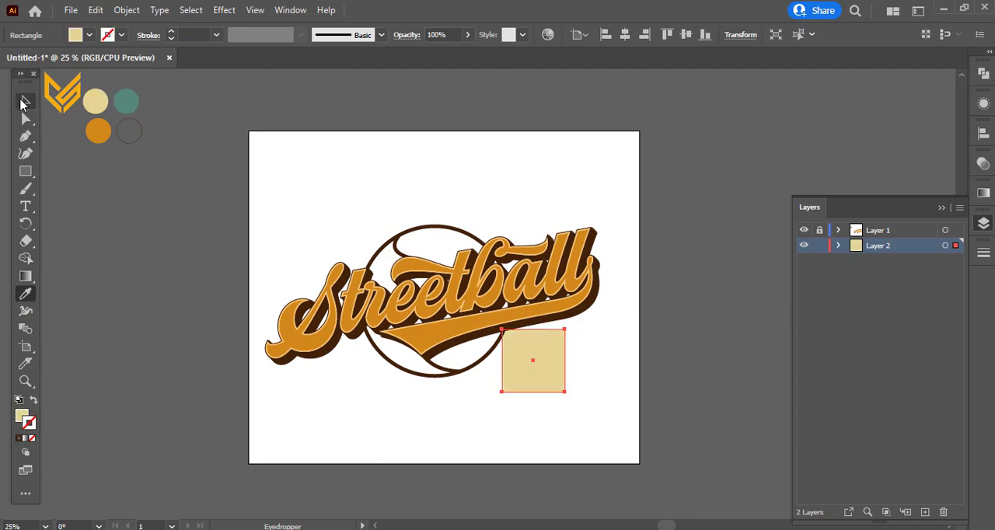
# Step: Move the square below the ball and fill it with the teal swatch colour
pyautogui.moveTo(538, 373); pyautogui.dragTo(490, 431)
pyautogui.click(25, 293)
pyautogui.click(129, 95)
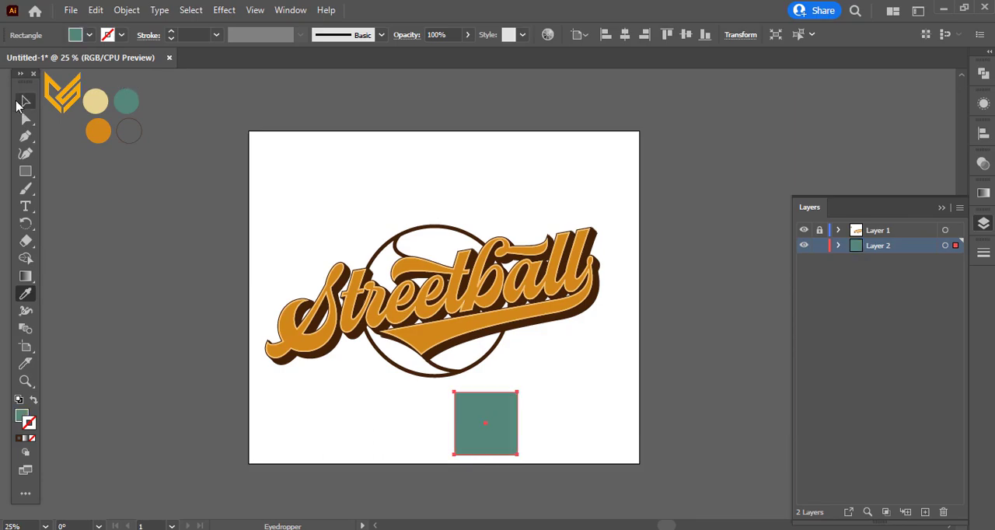
pyautogui.click(25, 101)
# Step: Turn the square into a triangle by replacing its upper corners with a midpoint anchor, and stretch it into a tall wedge pointing behind the logo
pyautogui.click(25, 135)
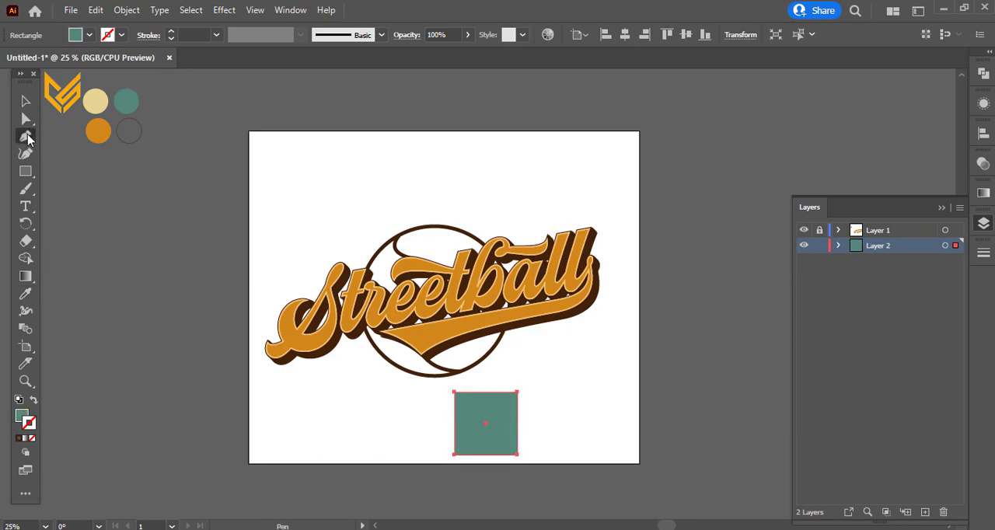
pyautogui.click(486, 394)
pyautogui.click(454, 393)
pyautogui.click(517, 393)
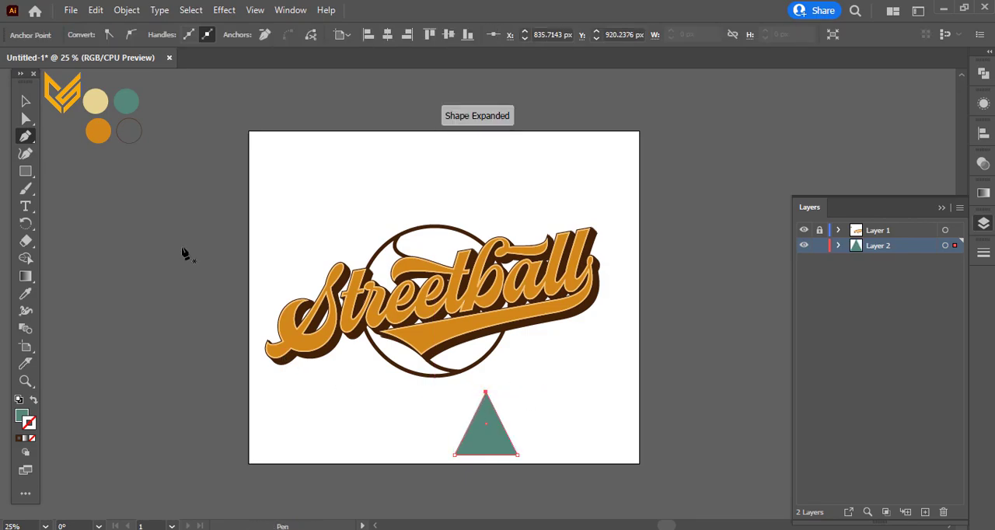
pyautogui.press('v')
pyautogui.moveTo(517, 423); pyautogui.dragTo(453, 421)
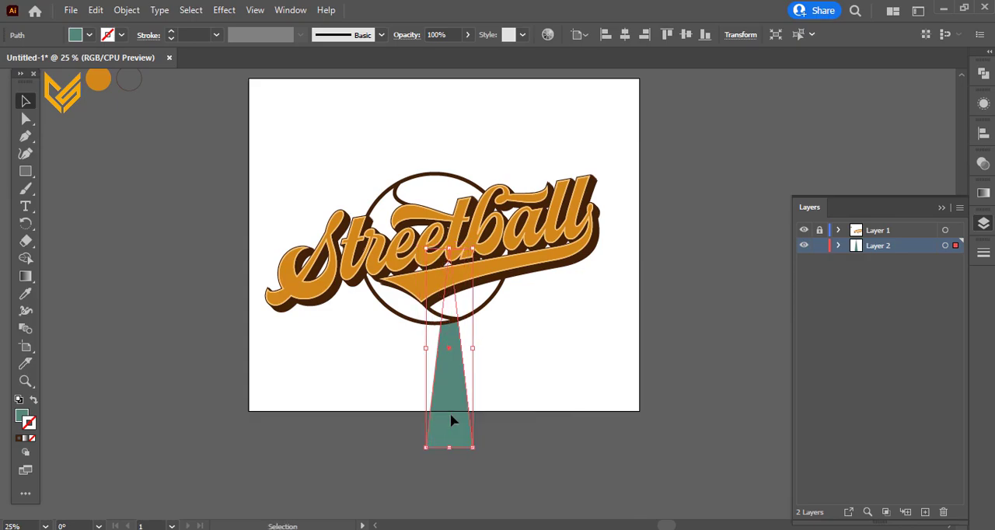
# Step: Add a Transform effect to the wedge's fill with 14 copies and a rotation angle of 360/15 about its top-centre reference point
pyautogui.click(983, 104)
pyautogui.click(915, 177)
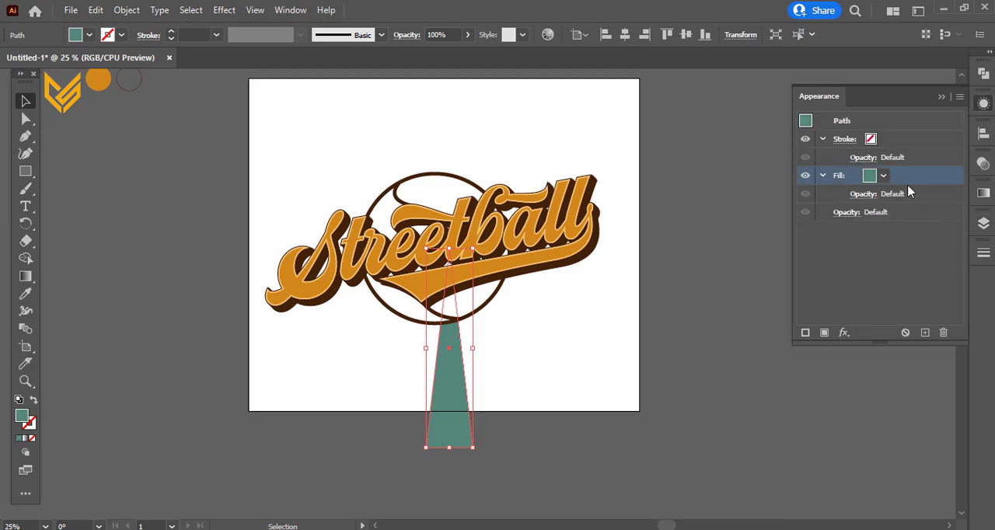
pyautogui.click(844, 333)
pyautogui.moveTo(900, 247)
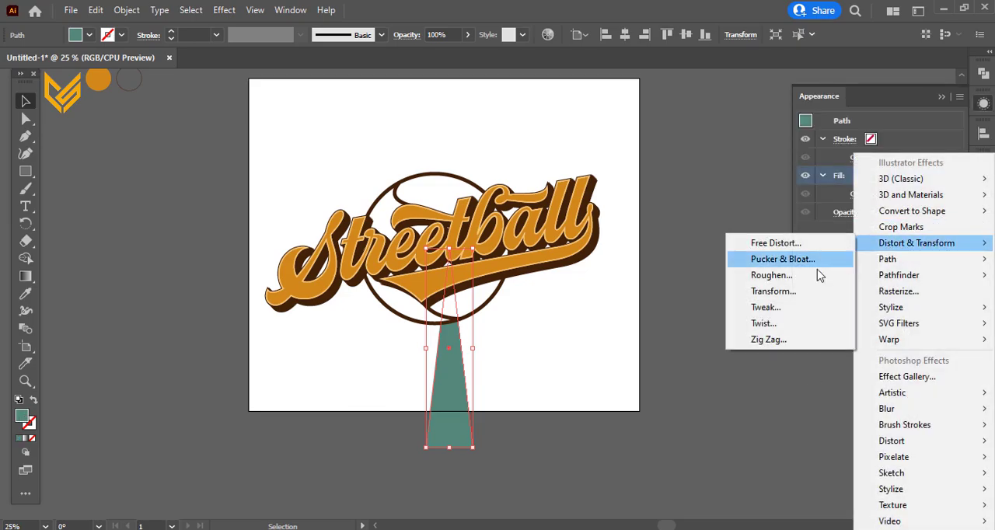
pyautogui.click(789, 293)
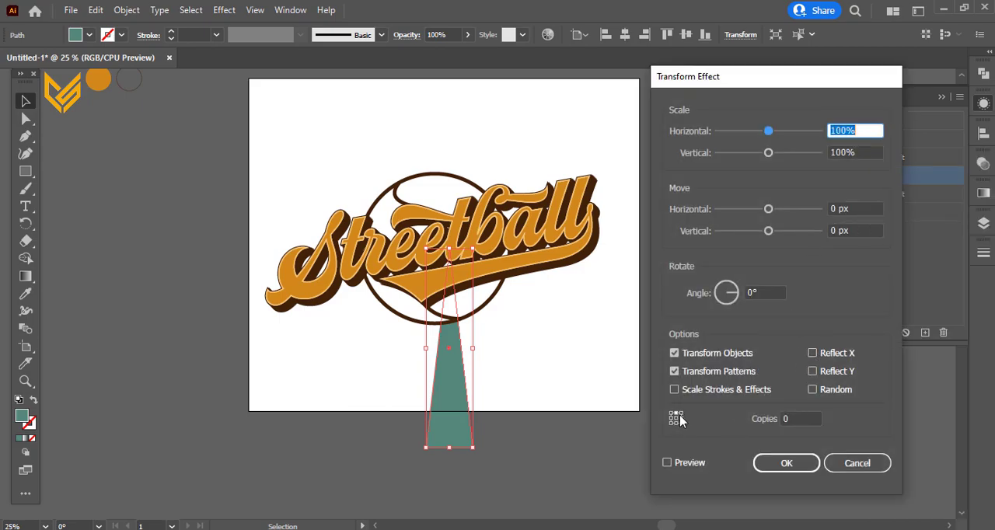
pyautogui.click(811, 415)
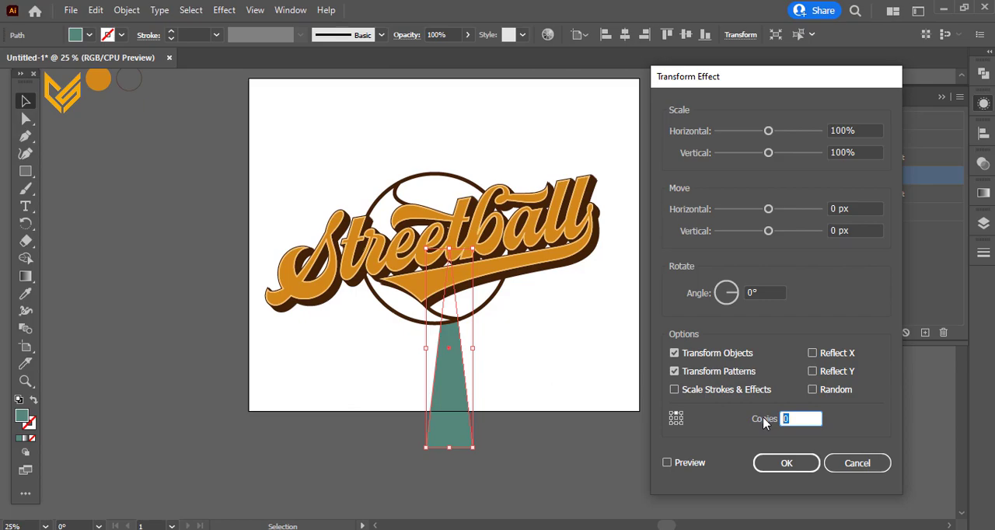
pyautogui.write('14')
pyautogui.click(748, 292)
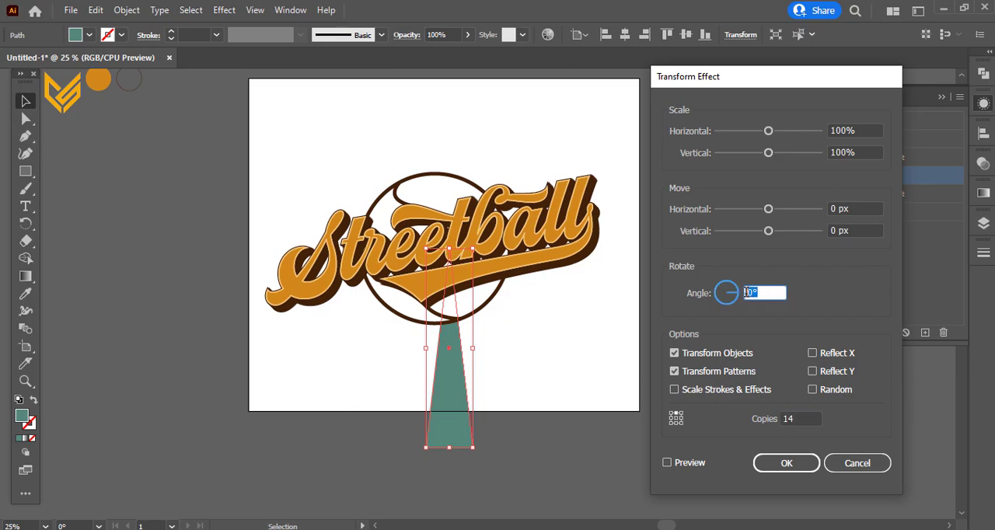
pyautogui.write('360/15')
pyautogui.click(690, 464)
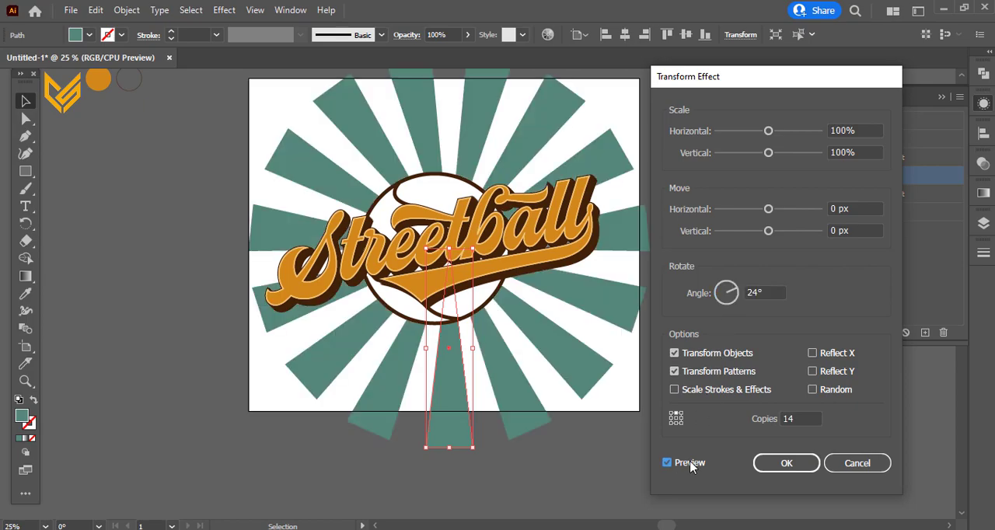
pyautogui.click(757, 464)
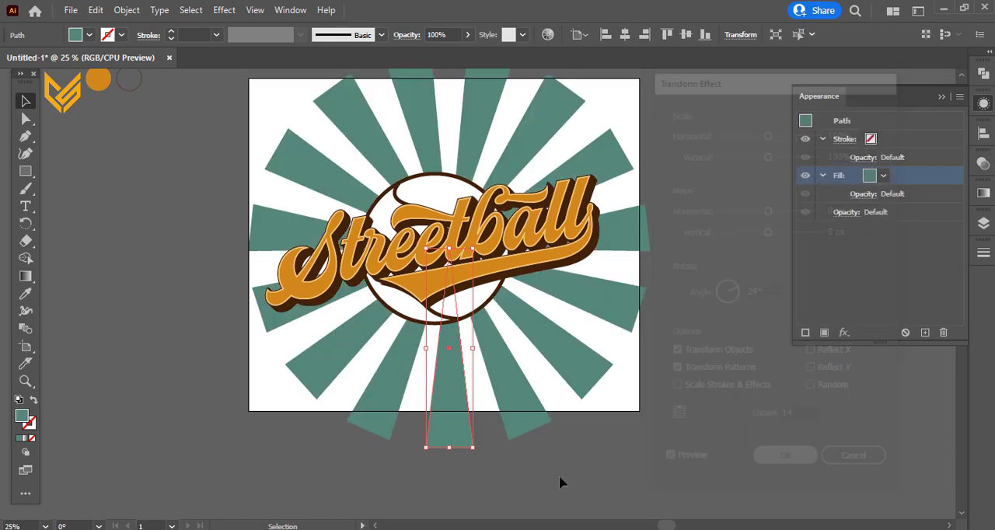
# Step: Lengthen the wedge so the sunburst rays reach well beyond the artboard, and make it slightly narrower
pyautogui.moveTo(447, 449); pyautogui.dragTo(452, 493)
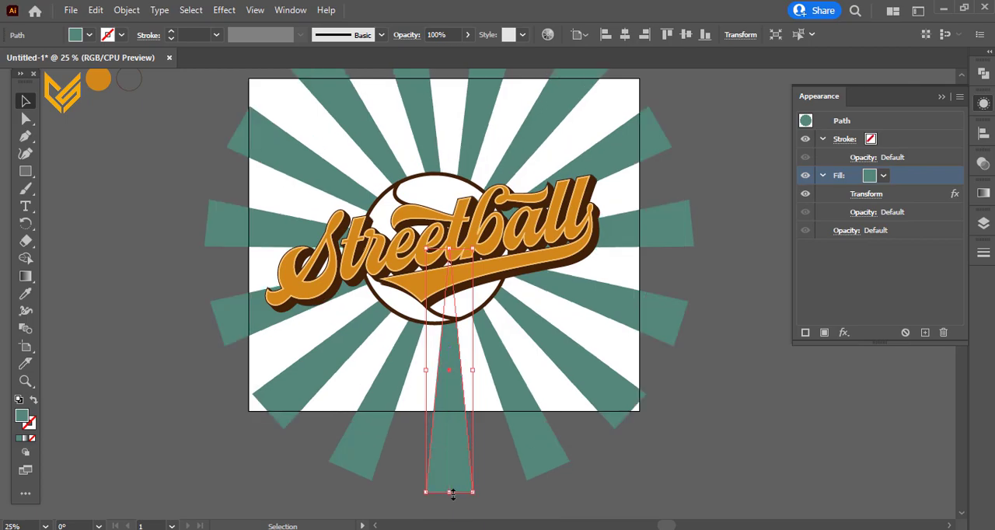
pyautogui.scroll(-1, 444, 470)
pyautogui.scroll(-1, 444, 470)
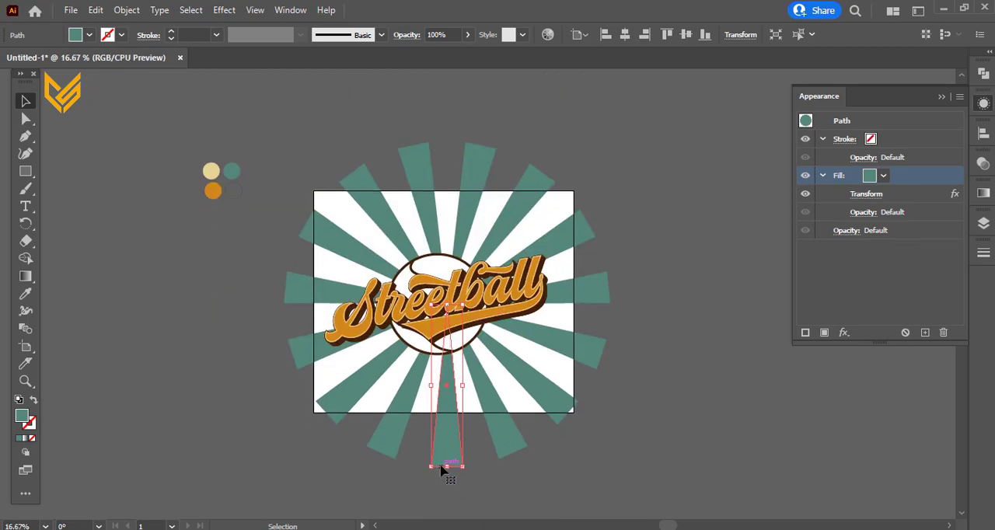
pyautogui.moveTo(448, 465); pyautogui.dragTo(448, 483)
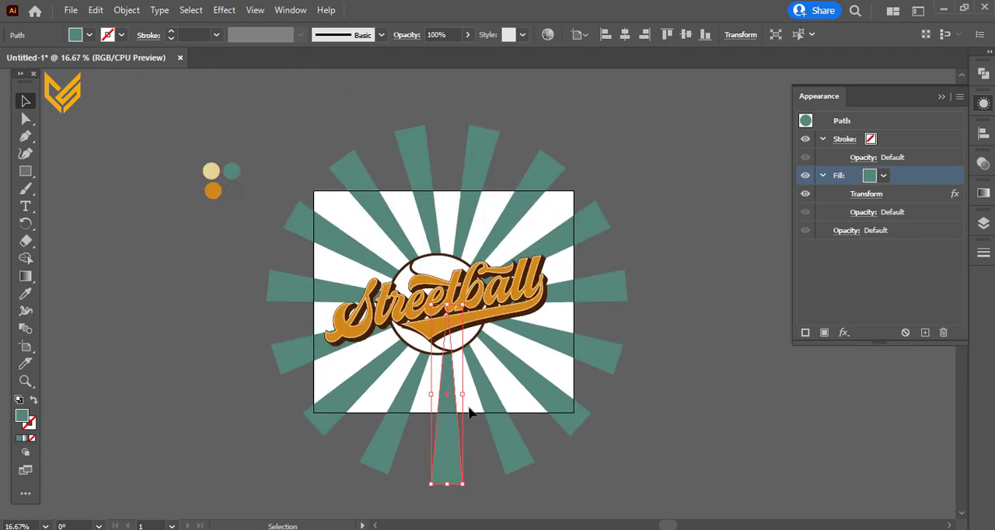
pyautogui.moveTo(462, 397); pyautogui.dragTo(455, 395)
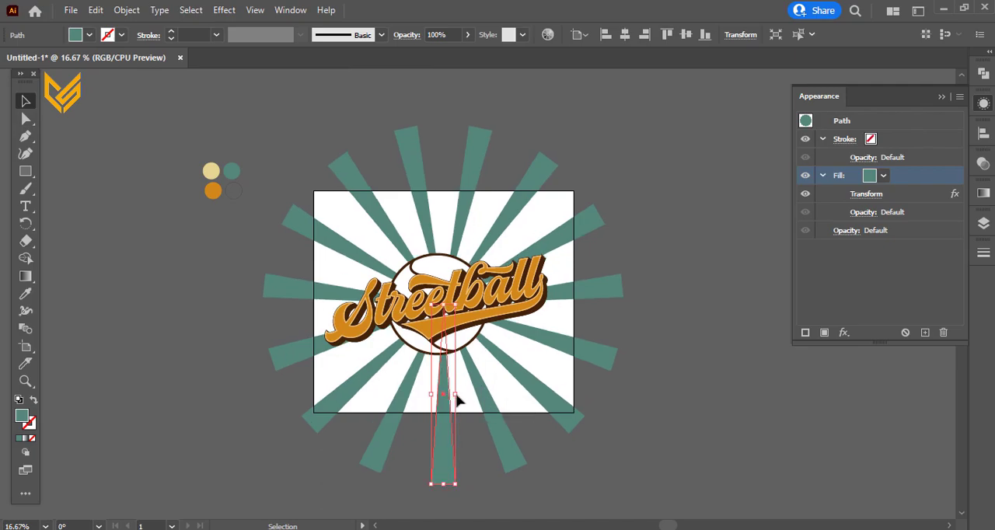
# Step: Add a Twist effect with a 30° angle to the wedge's fill so the sunburst rays curve
pyautogui.click(223, 9)
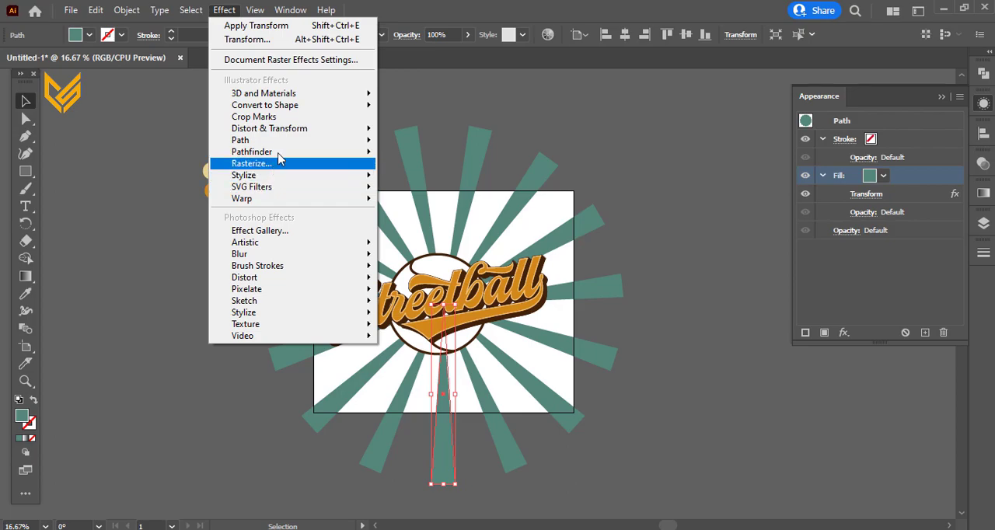
pyautogui.moveTo(289, 132)
pyautogui.click(411, 211)
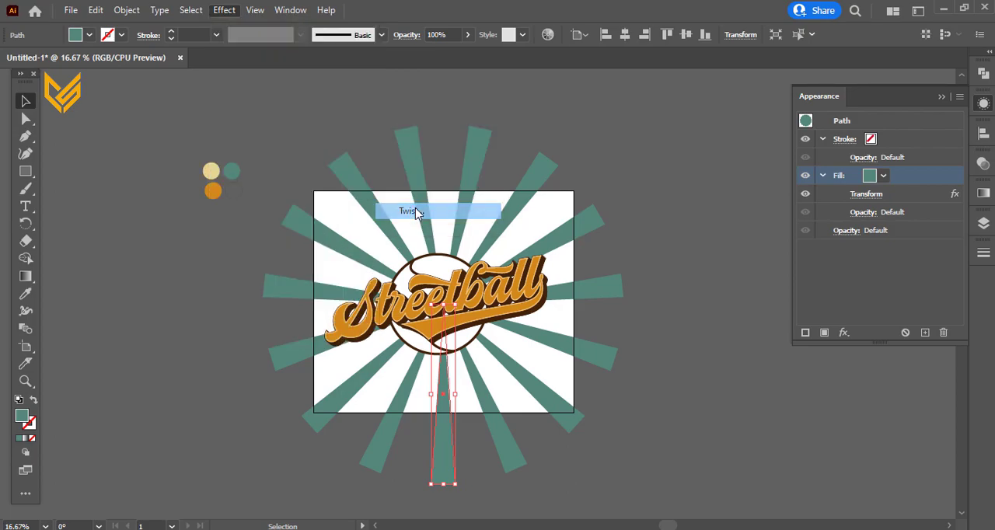
pyautogui.write('30')
pyautogui.click(738, 434)
pyautogui.click(739, 434)
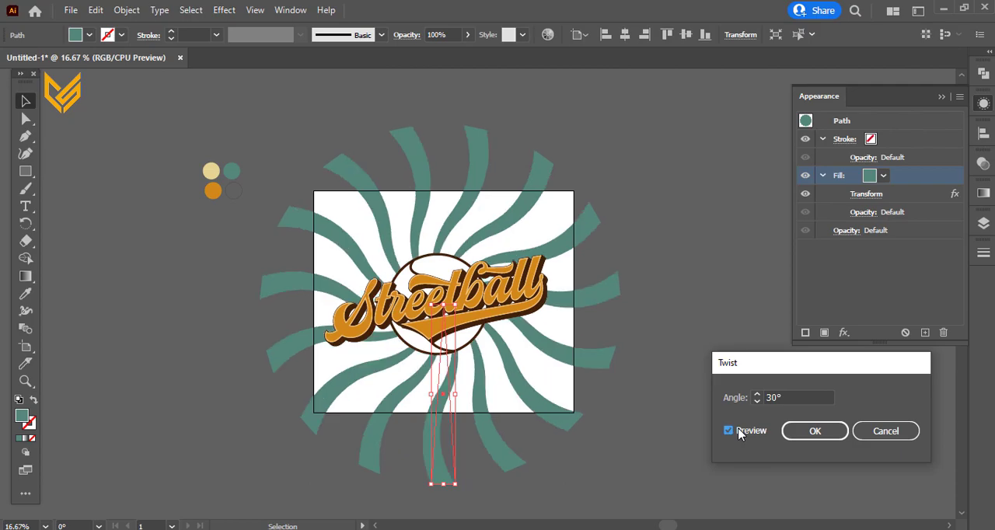
pyautogui.click(788, 435)
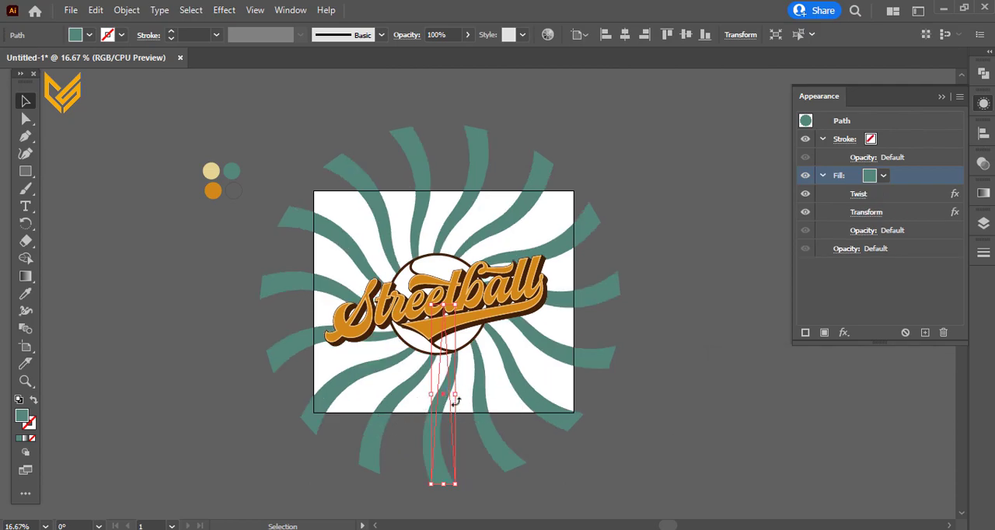
# Step: Widen the source wedge slightly and expand its appearance into a group of separate rays
pyautogui.moveTo(458, 396); pyautogui.dragTo(462, 396)
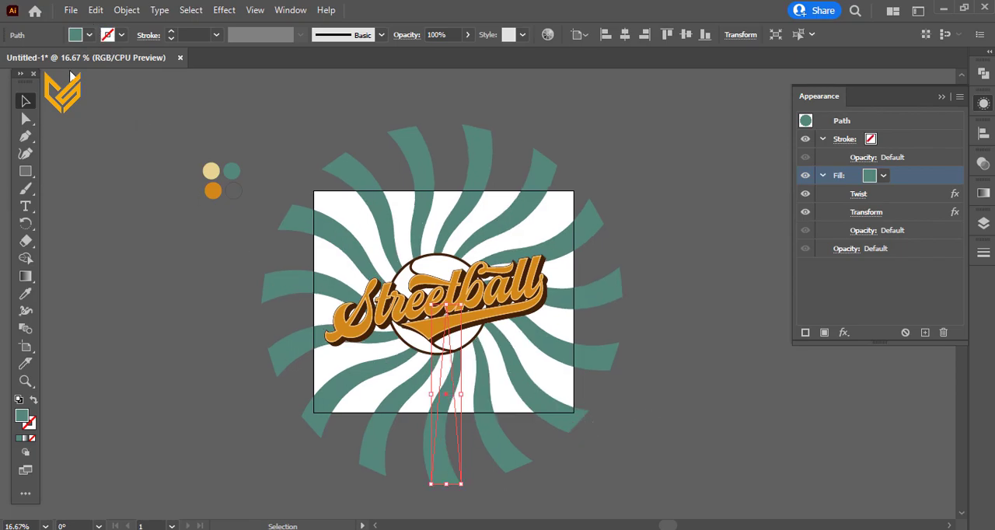
pyautogui.click(127, 11)
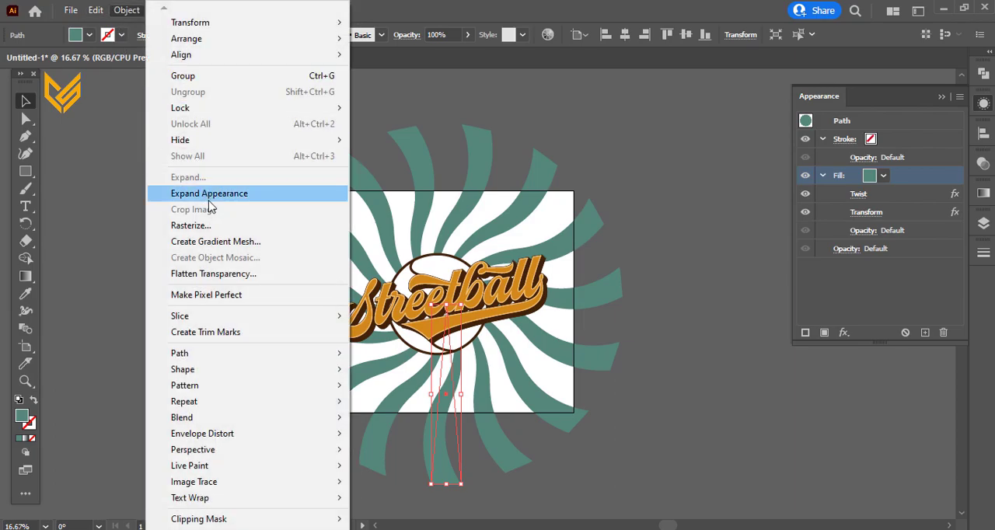
pyautogui.click(208, 195)
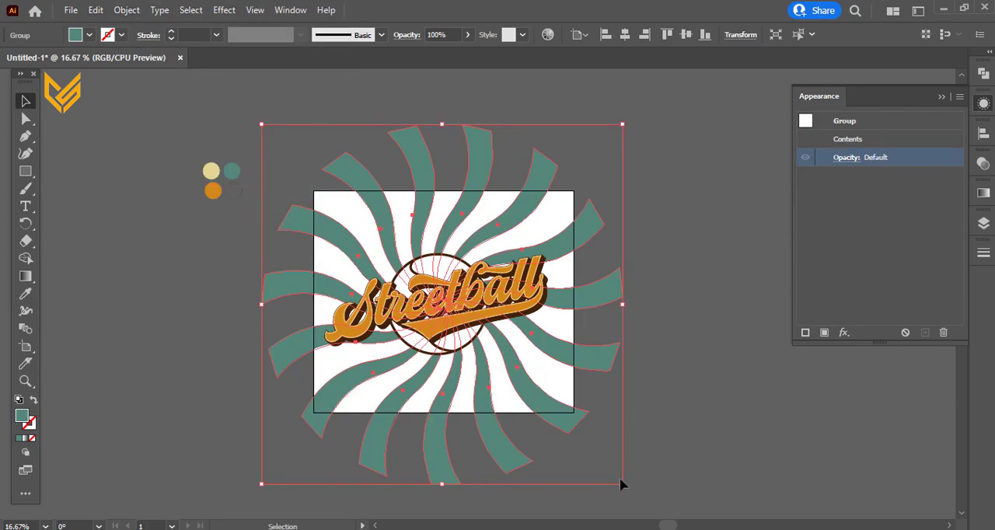
# Step: Move the ray group up behind the ball's centre and rotate it slightly clockwise
pyautogui.click(769, 421)
pyautogui.moveTo(531, 403); pyautogui.dragTo(561, 400)
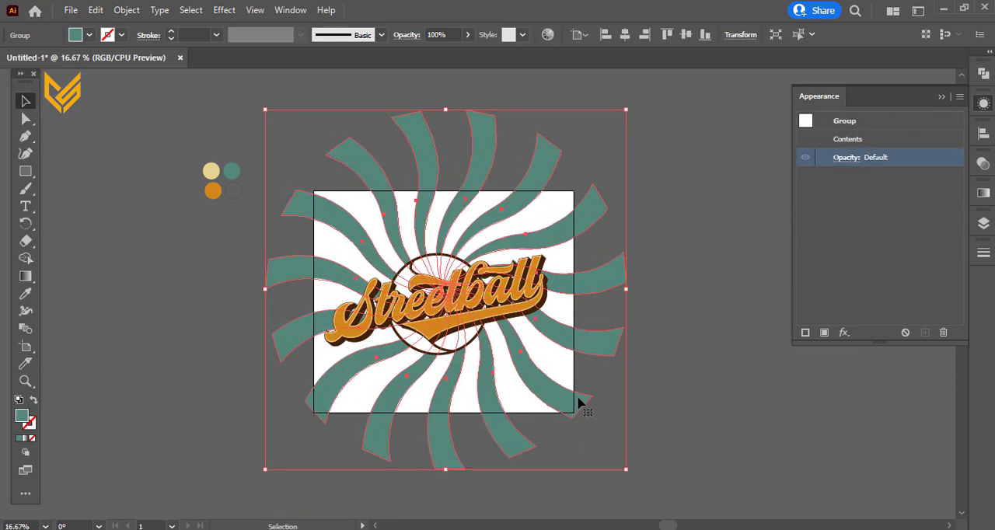
pyautogui.moveTo(635, 474); pyautogui.dragTo(628, 480)
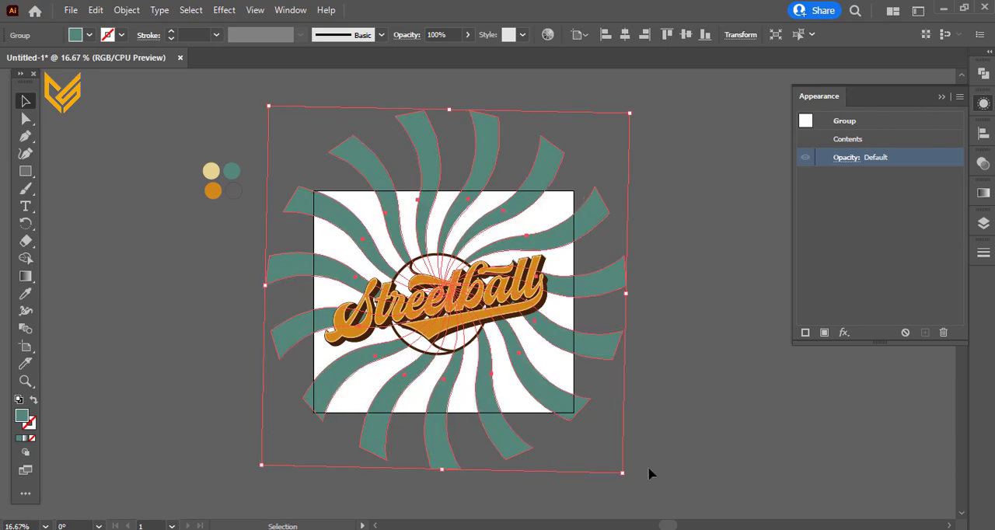
pyautogui.click(658, 405)
# Step: Draw a rectangle covering the whole artboard over the rays and fill it with the cream swatch colour
pyautogui.click(26, 171)
pyautogui.moveTo(313, 186); pyautogui.dragTo(572, 412)
pyautogui.click(26, 294)
pyautogui.click(210, 170)
pyautogui.press('v')
# Step: Make a clipping mask from the artboard-sized rectangle and the rays to trim them to the artboard
pyautogui.click(249, 325)
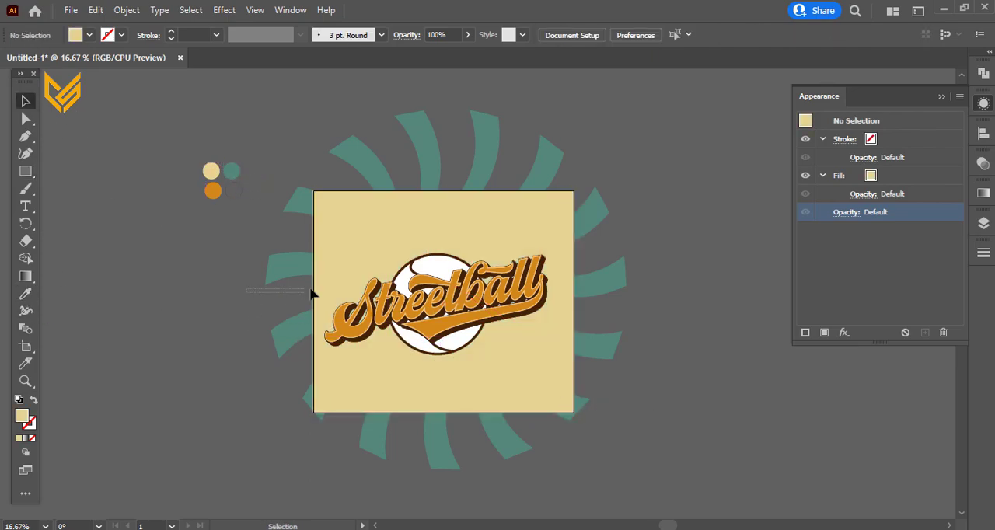
pyautogui.hotkey('ctrl', 'a')
pyautogui.rightClick(319, 283)
pyautogui.click(373, 405)
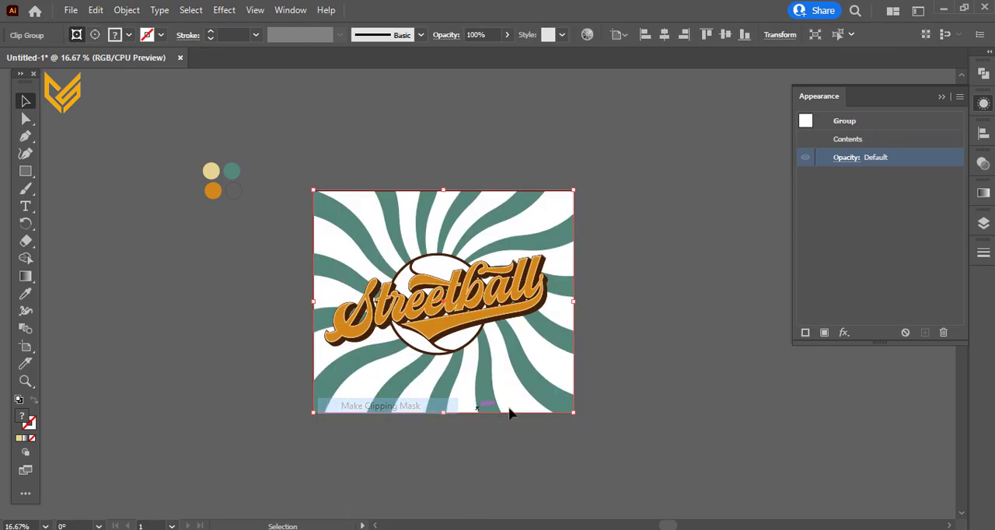
pyautogui.click(692, 407)
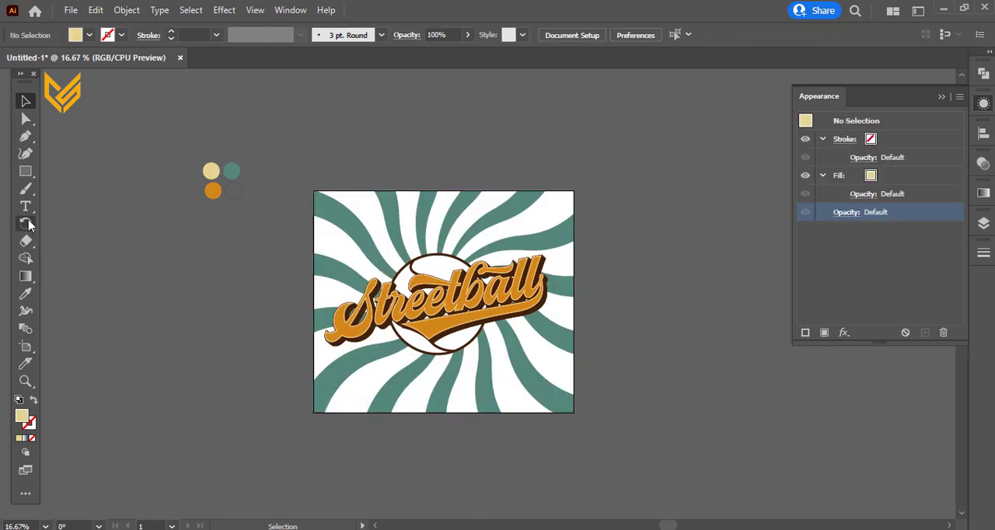
pyautogui.click(26, 171)
pyautogui.moveTo(315, 191); pyautogui.dragTo(567, 419)
pyautogui.click(567, 420)
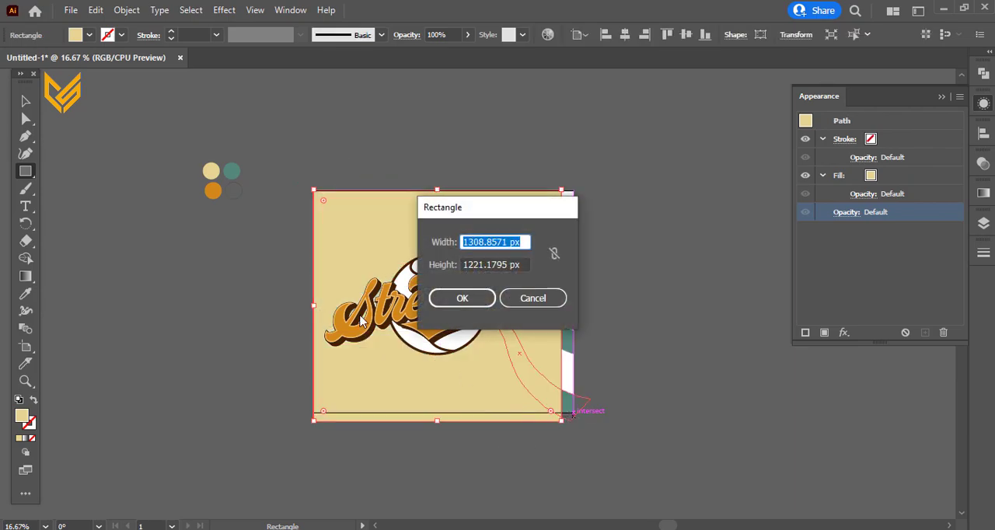
pyautogui.click(532, 297)
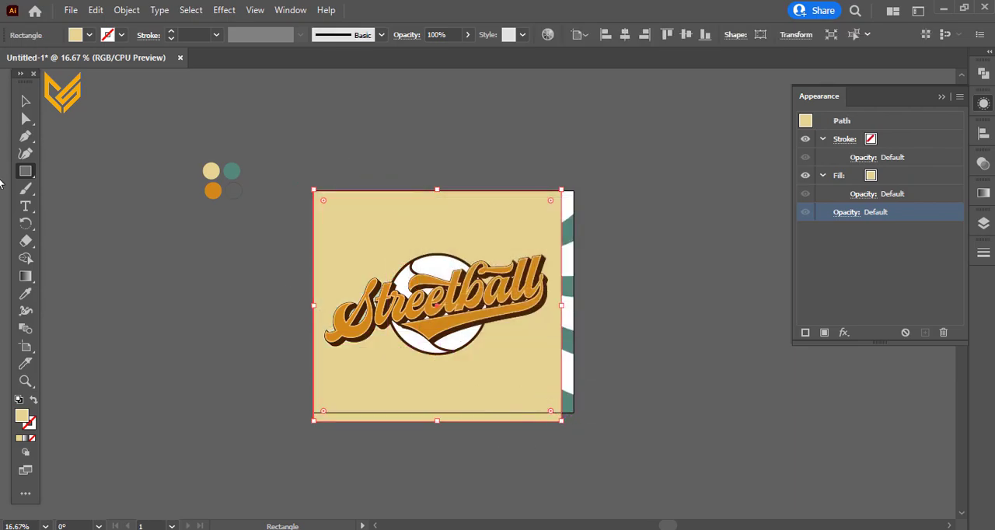
pyautogui.click(25, 101)
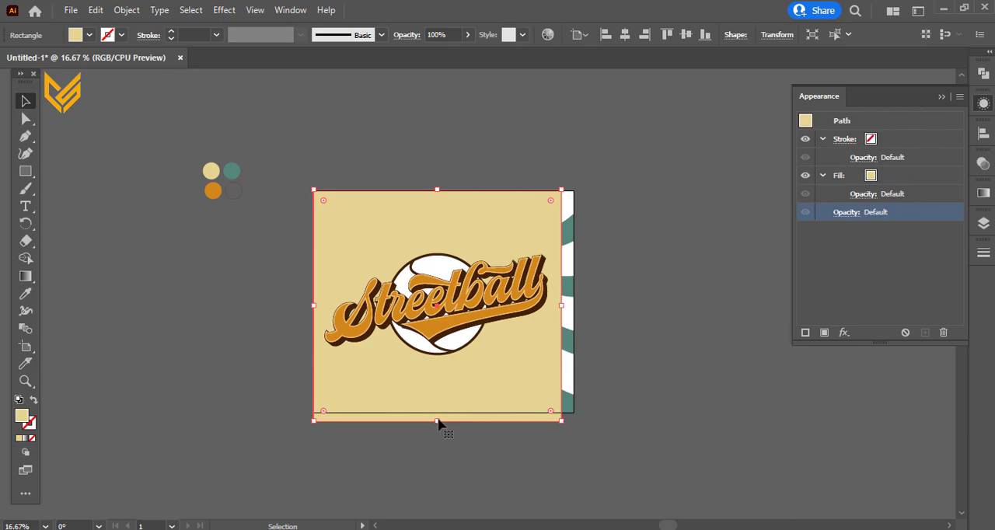
pyautogui.press('Delete')
# Step: Draw a cream rectangle matching the artboard and send it to the back behind the teal rays
pyautogui.click(26, 171)
pyautogui.moveTo(313, 190); pyautogui.dragTo(574, 412)
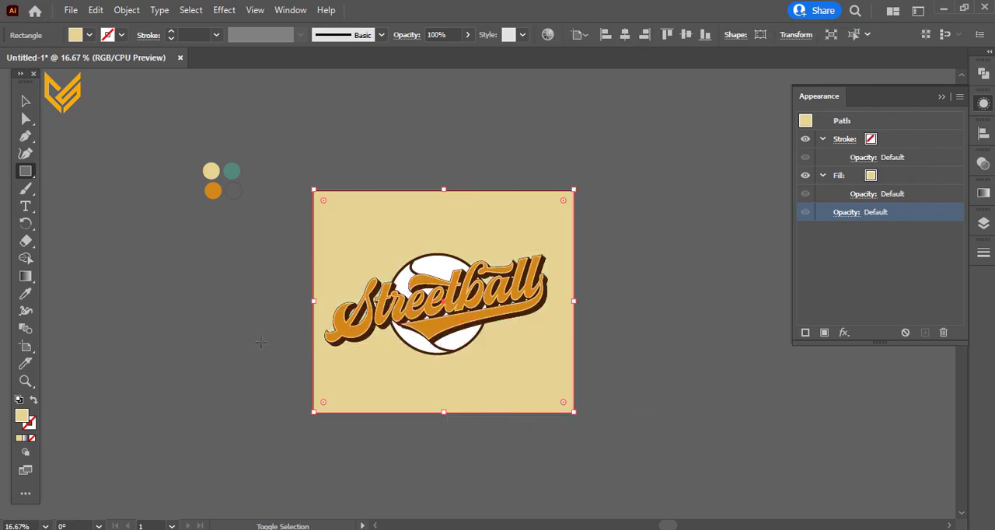
pyautogui.hotkey('ctrl', 'shift', '[')
pyautogui.click(19, 99)
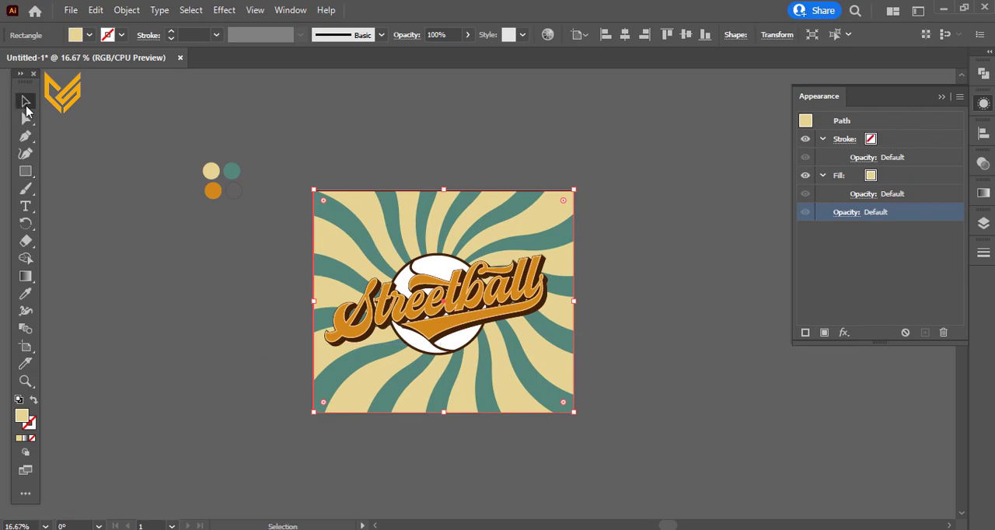
pyautogui.click(146, 419)
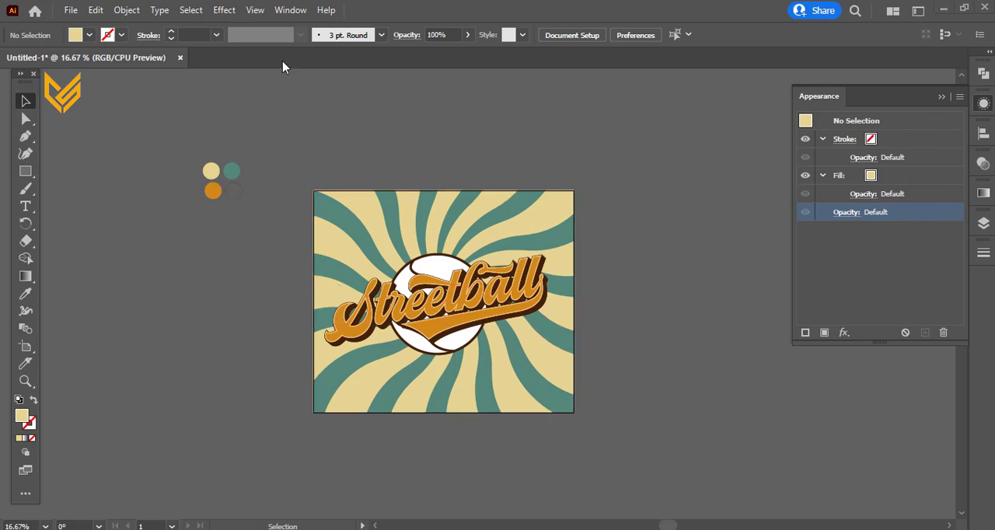
# Step: Unlock Layer 1 in the layer list and select the white ball circle behind the lettering
pyautogui.click(983, 223)
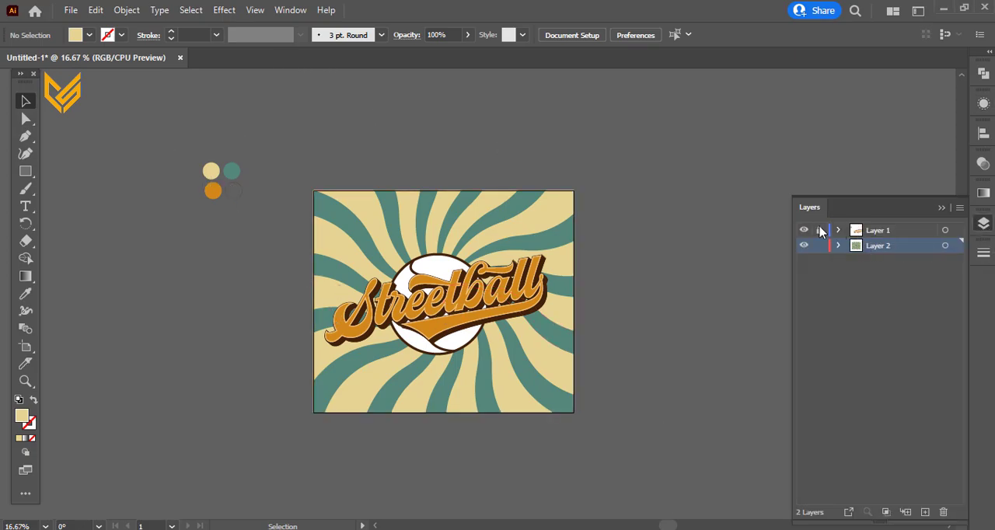
pyautogui.click(412, 284)
pyautogui.rightClick(439, 279)
pyautogui.click(481, 384)
pyautogui.click(555, 308)
pyautogui.click(446, 310)
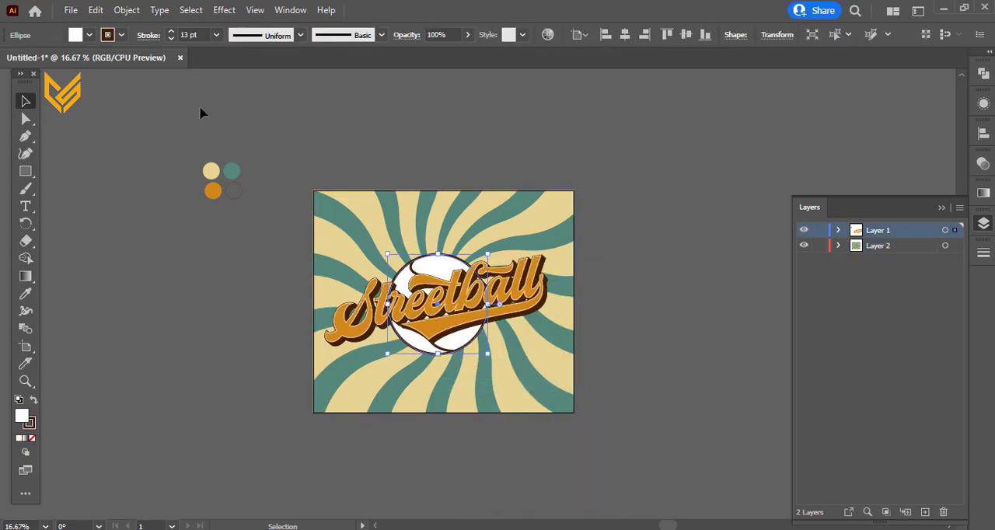
# Step: Try an orange fill on the ball circle with its opacity reduced to 27%
pyautogui.click(89, 35)
pyautogui.click(142, 62)
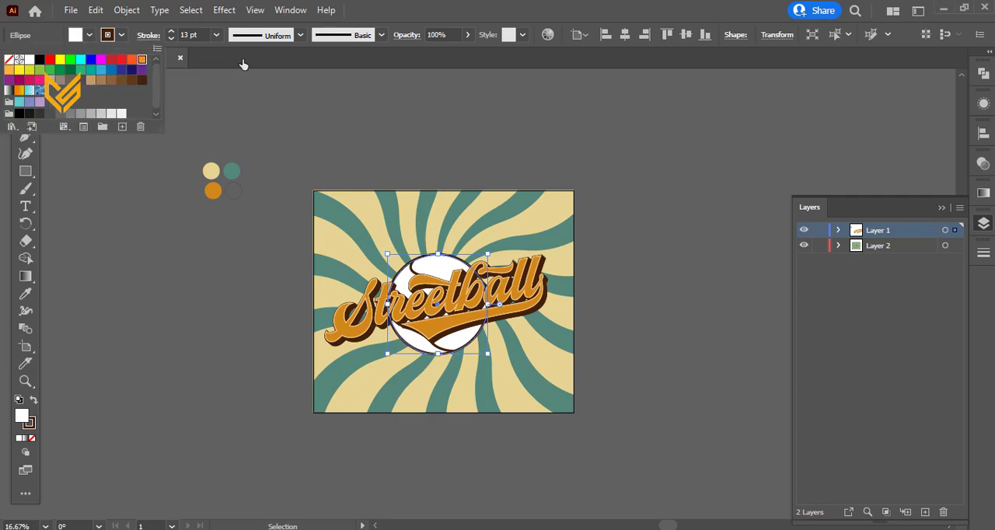
pyautogui.click(467, 35)
pyautogui.moveTo(441, 53); pyautogui.dragTo(426, 54)
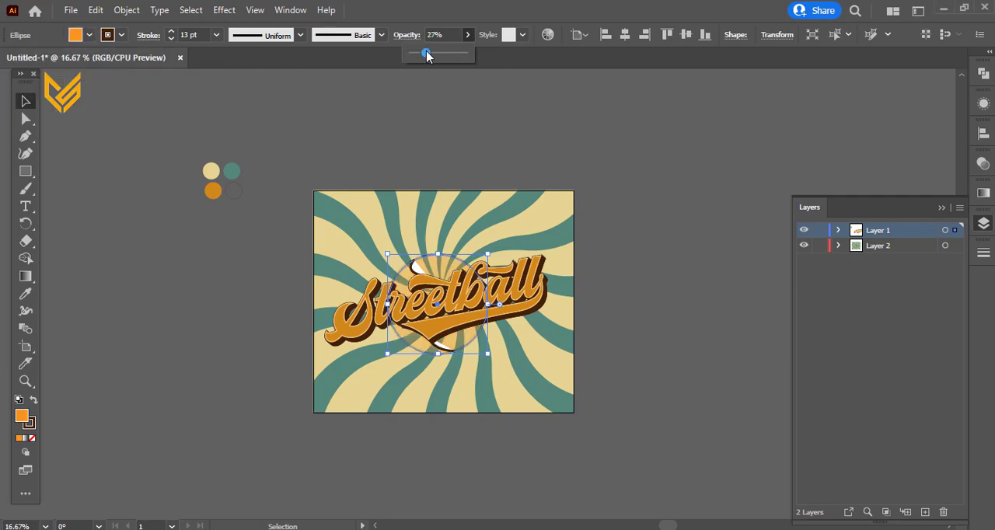
# Step: Try a red and a light orange fill on the ball circle, with opacity set to 62%
pyautogui.click(89, 35)
pyautogui.click(129, 62)
pyautogui.click(121, 61)
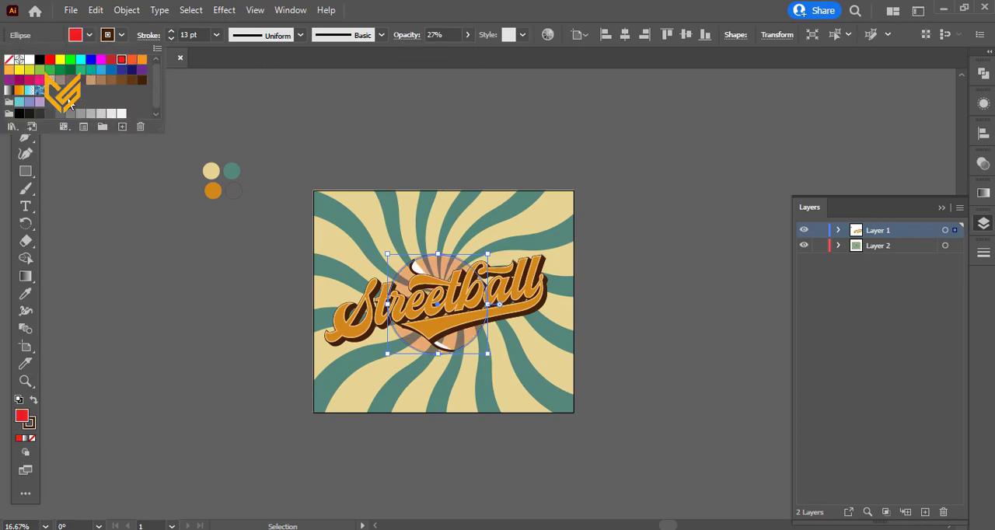
pyautogui.click(9, 69)
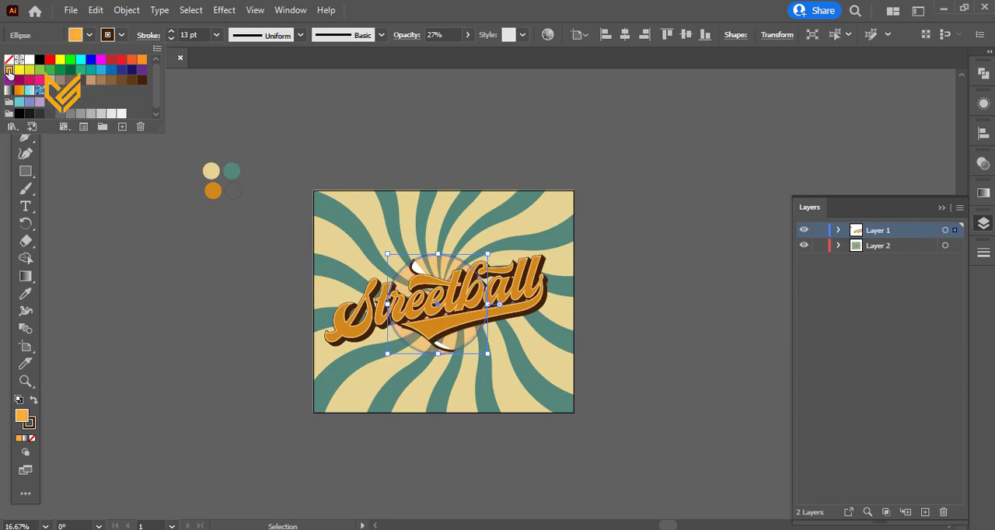
pyautogui.click(467, 35)
pyautogui.click(467, 35)
pyautogui.click(446, 56)
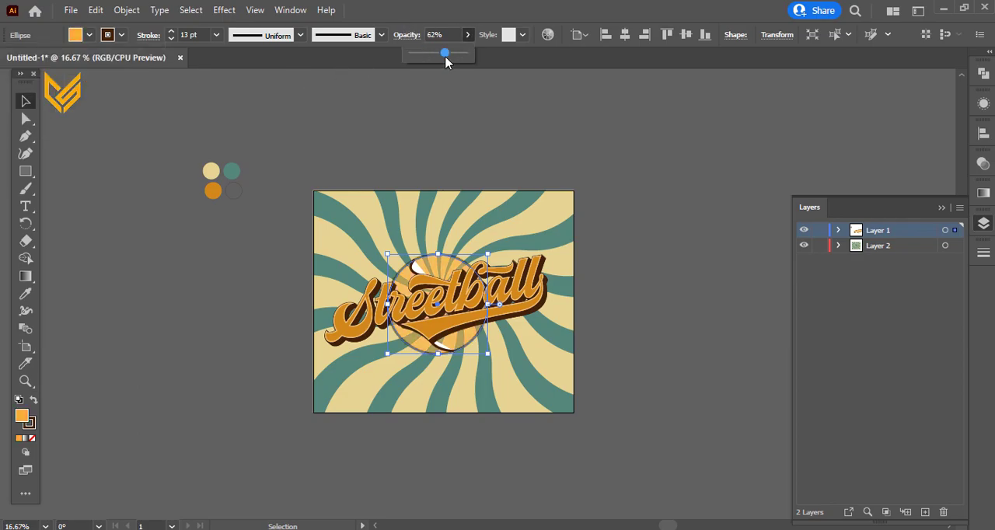
# Step: Fill the ball circle with the sampled cream swatch colour and give its dark brown outline an 11 pt stroke
pyautogui.click(25, 294)
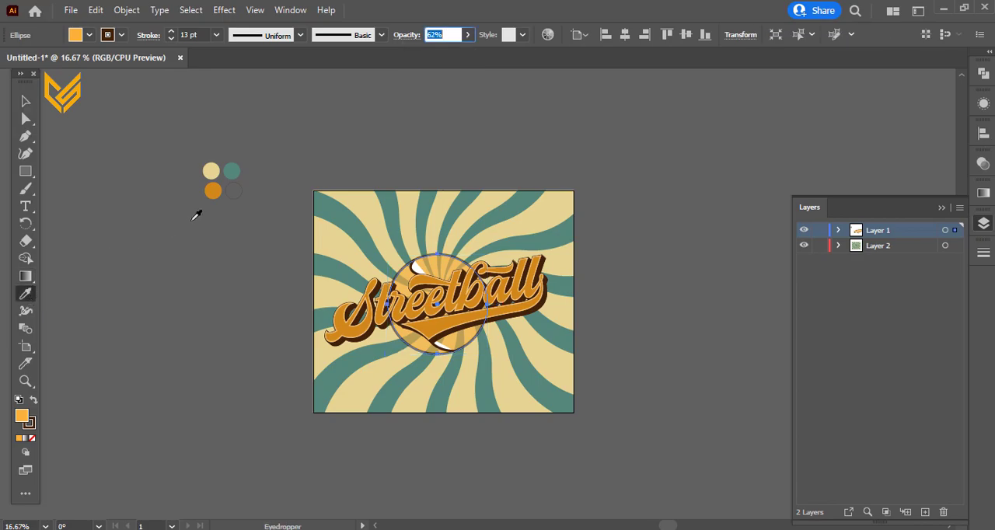
pyautogui.click(211, 172)
pyautogui.click(25, 101)
pyautogui.click(171, 31)
pyautogui.click(171, 32)
pyautogui.click(171, 32)
pyautogui.click(171, 32)
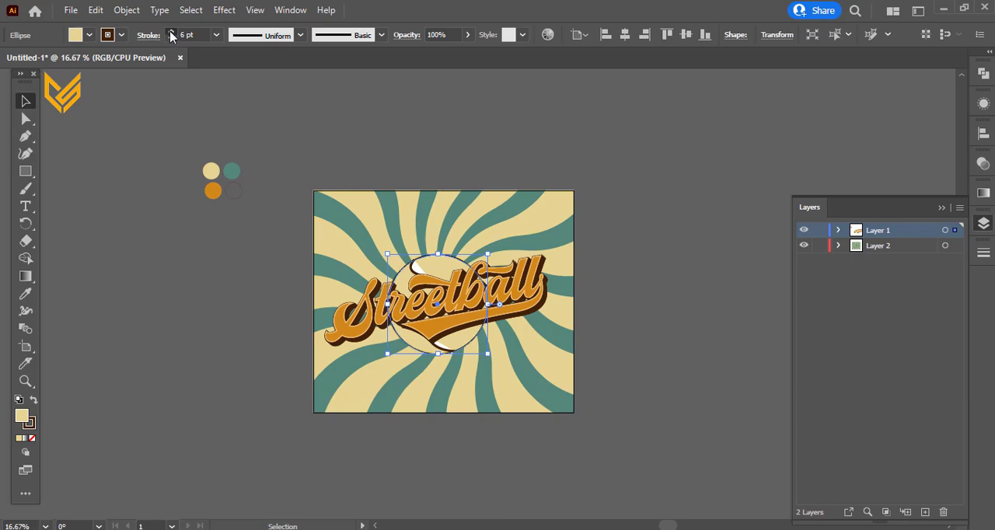
pyautogui.click(126, 204)
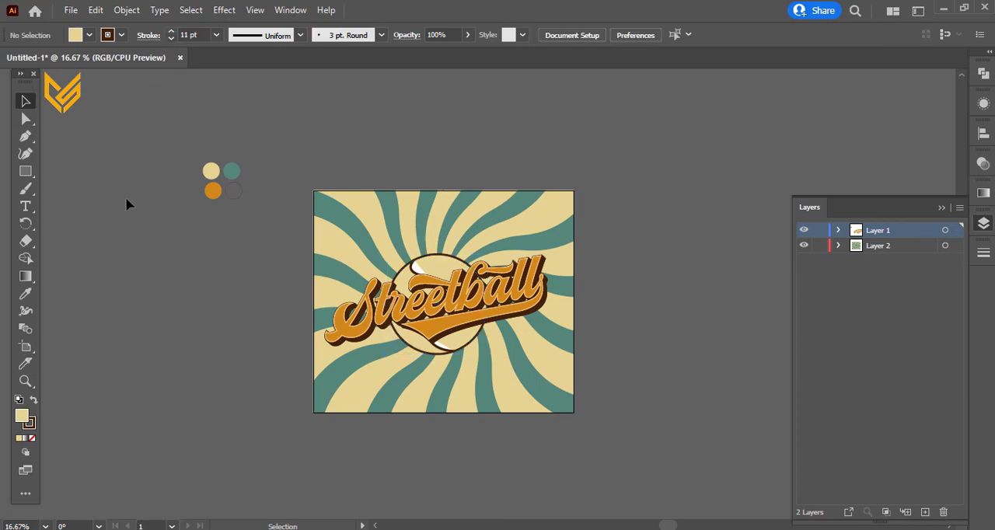
# Step: Remove the white fill from the ball's lower seam curve, keeping its dark outline
pyautogui.scroll(1, 433, 490)
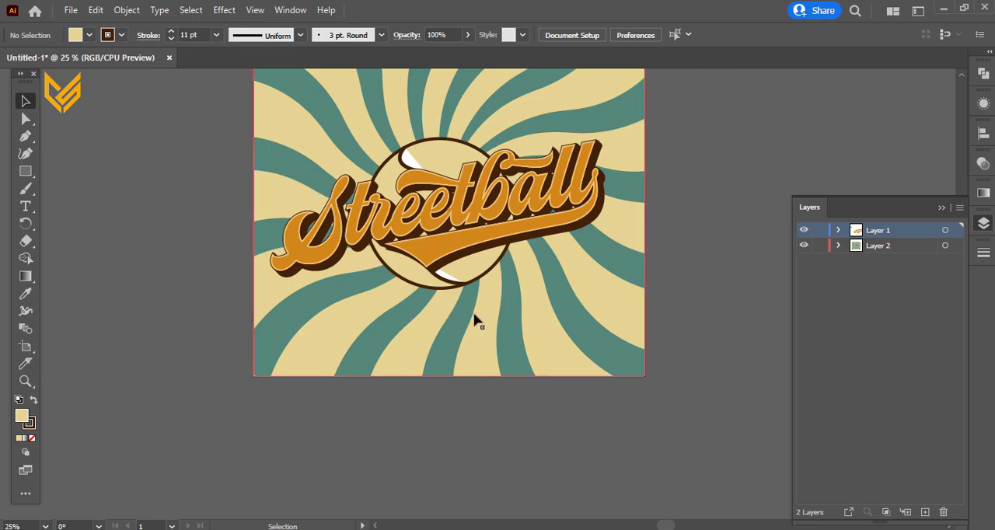
pyautogui.click(451, 279)
pyautogui.keyDown('shift'); pyautogui.click(405, 165); pyautogui.keyUp('shift')
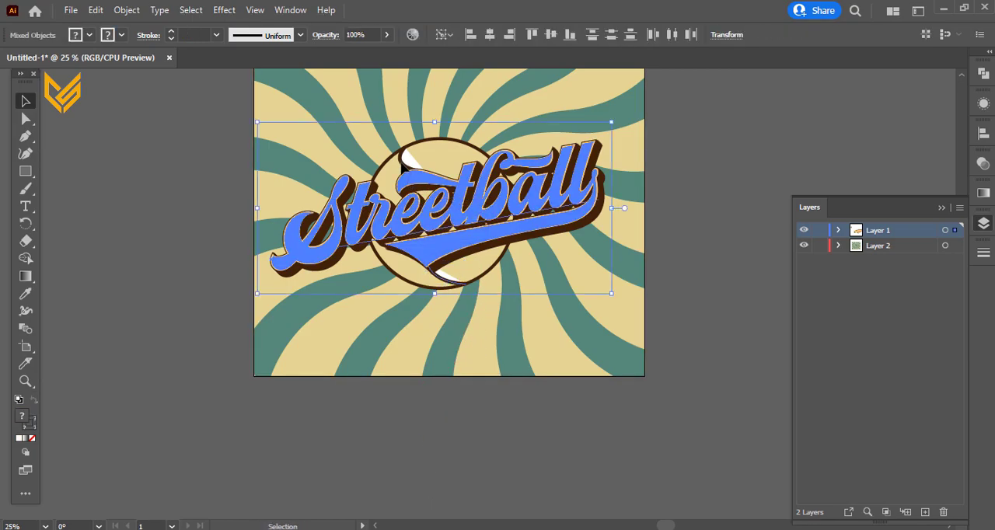
pyautogui.click(204, 299)
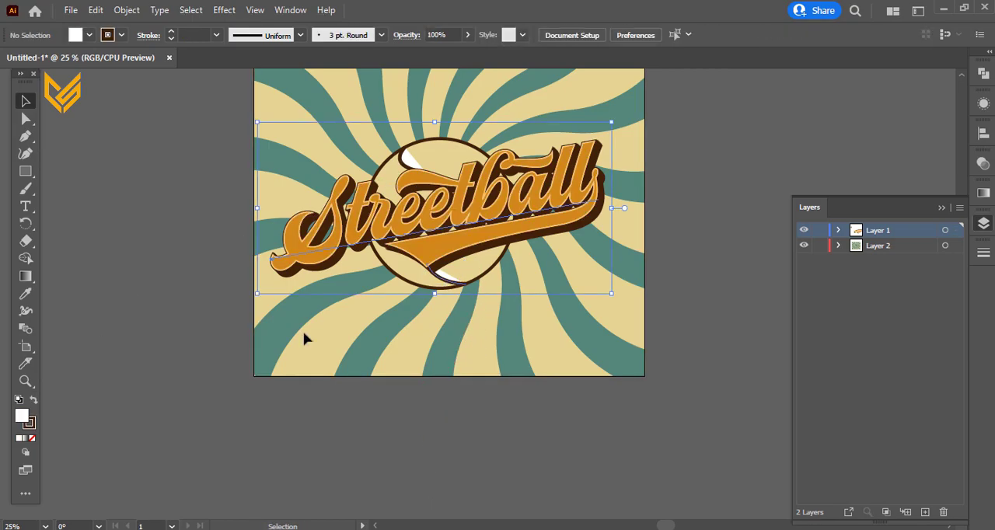
pyautogui.click(447, 283)
pyautogui.click(32, 438)
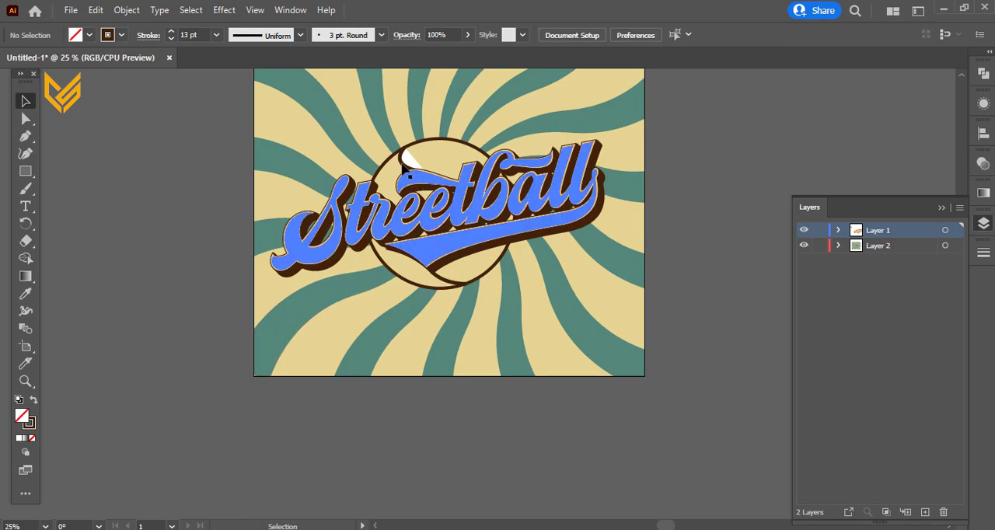
# Step: Remove the white fill from the ball's upper seam curve, keeping its dark outline
pyautogui.click(404, 170)
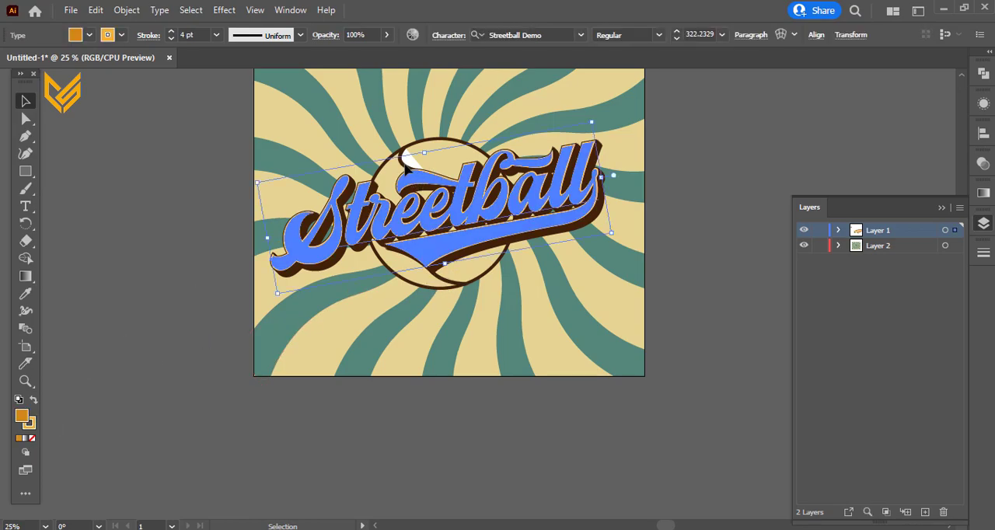
pyautogui.click(407, 157)
pyautogui.click(32, 438)
pyautogui.click(147, 339)
pyautogui.scroll(-1, 457, 420)
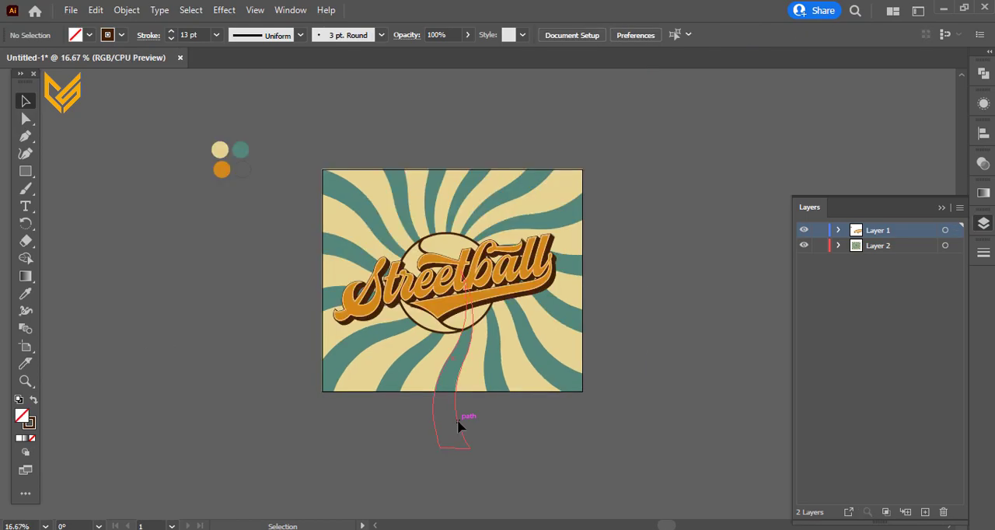
pyautogui.moveTo(686, 410); pyautogui.dragTo(639, 402)
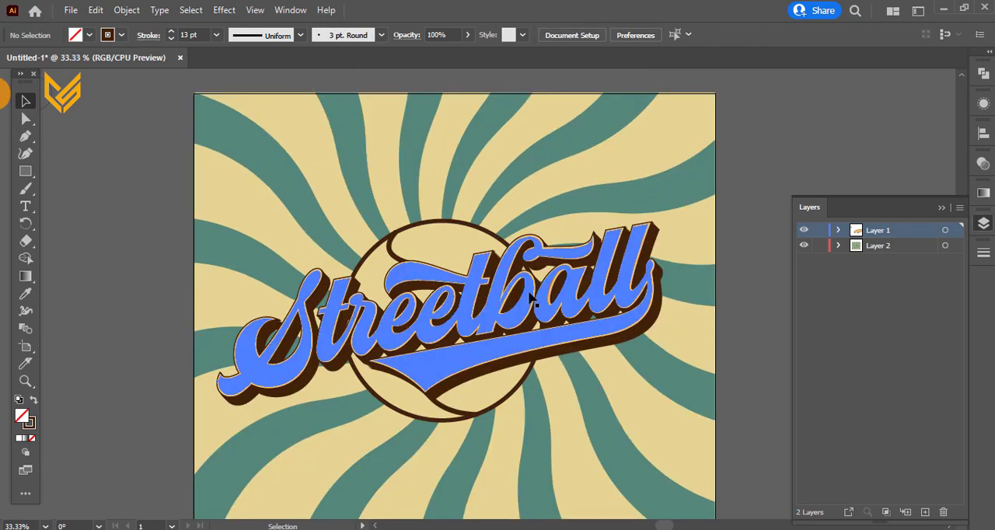
# Step: Lock the background artwork's Layer 2 and select the Streetball lettering
pyautogui.click(819, 245)
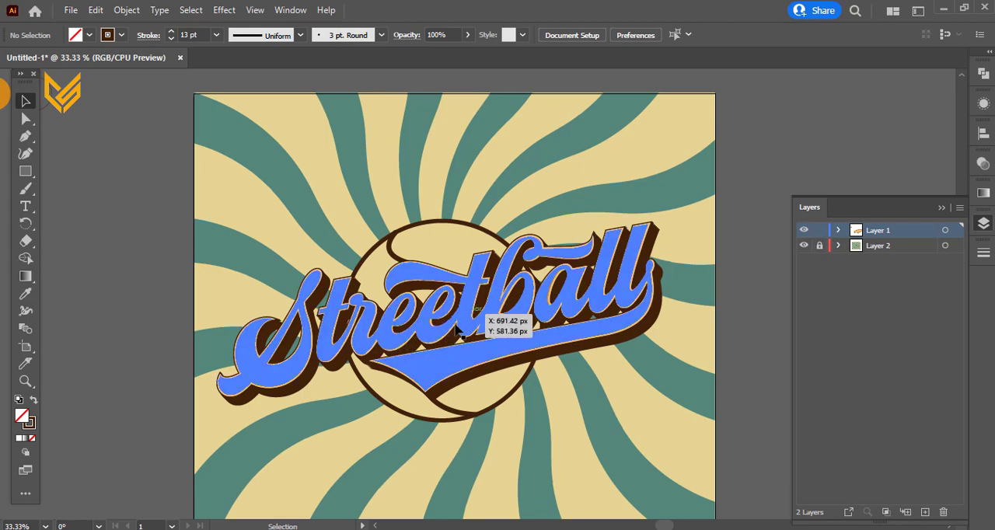
pyautogui.click(458, 325)
pyautogui.hscroll(2, 723, 349)
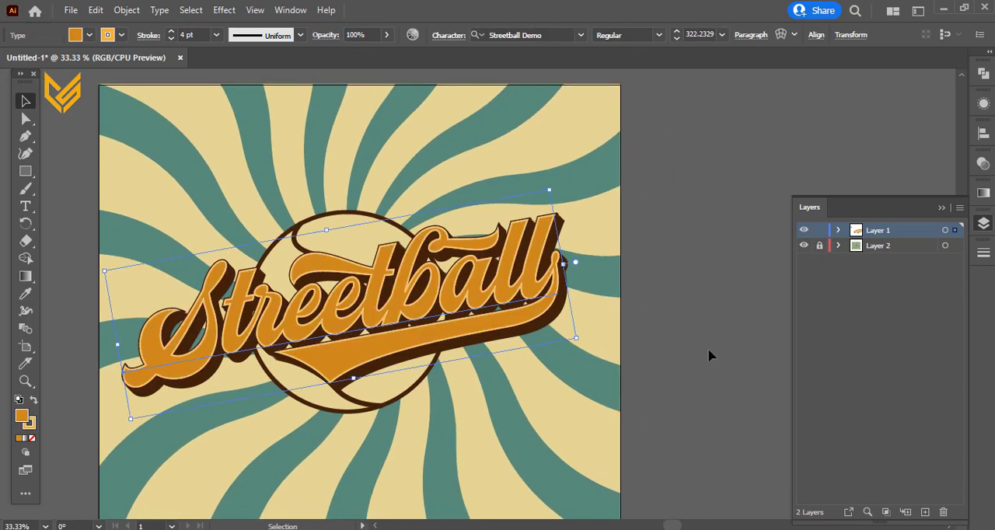
# Step: Examine the Streetball lettering's appearance attributes, particularly its uppermost stroke, then deselect the lettering and review the whole artboard
pyautogui.click(982, 77)
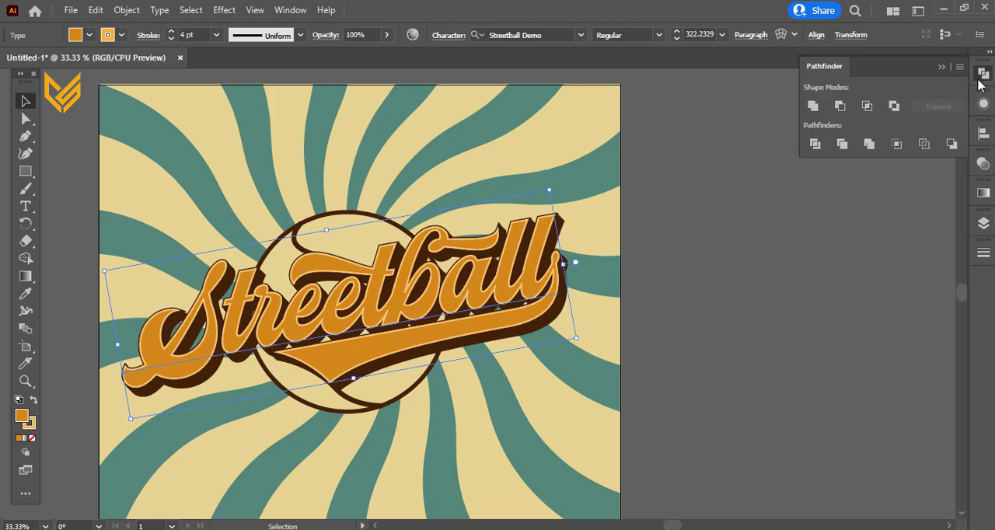
pyautogui.click(983, 103)
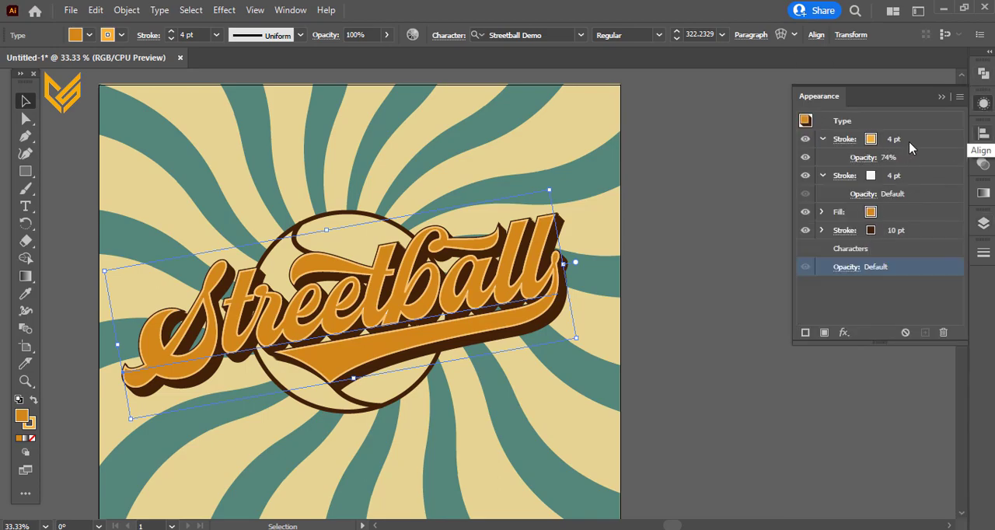
pyautogui.click(909, 143)
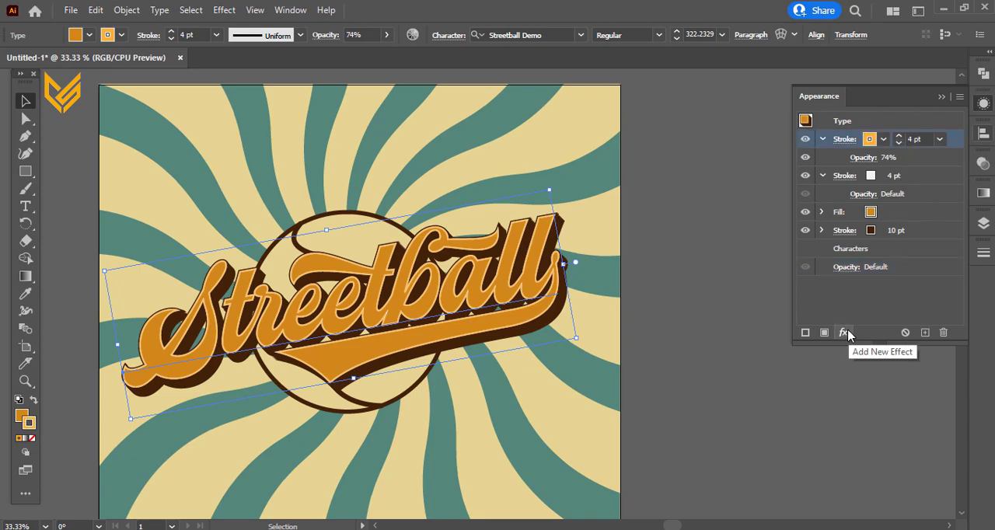
pyautogui.click(709, 369)
pyautogui.scroll(-1, 709, 368)
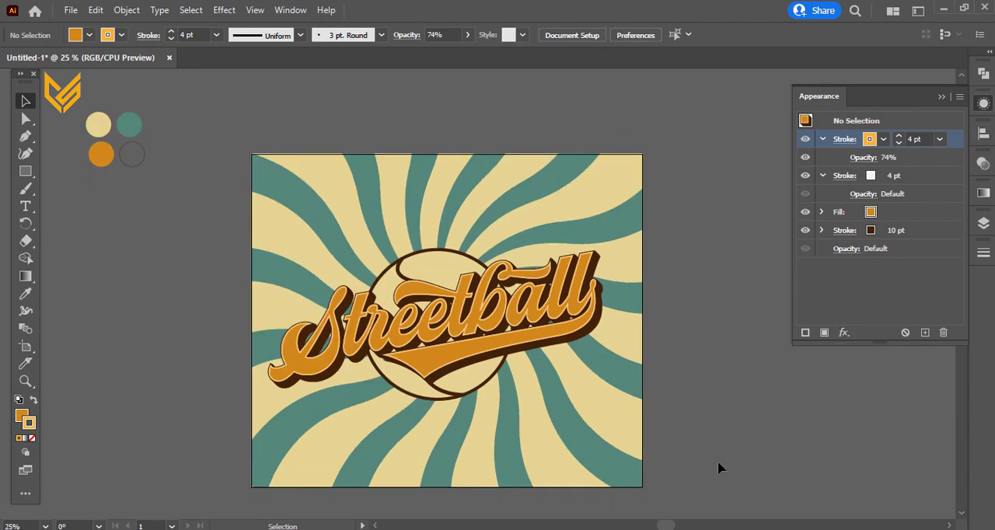